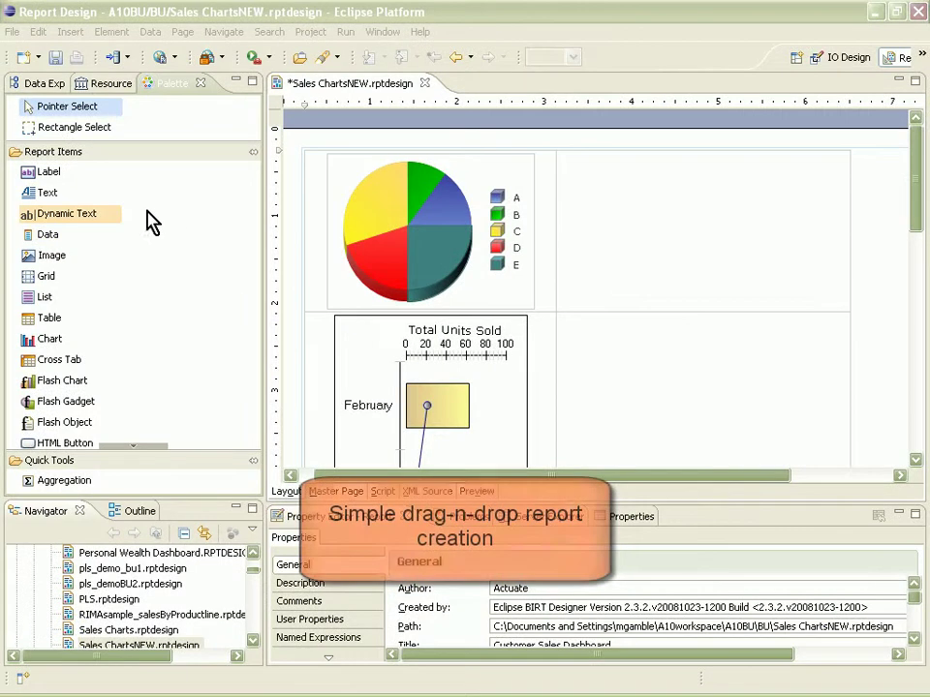
- Add a 'Metric History' label and a Historical Sales table (ORDERDATE, Year, TOTALUNITSSOLD, TOTALREVENUE) beside the pie chart
drag(44, 174, 634, 229)
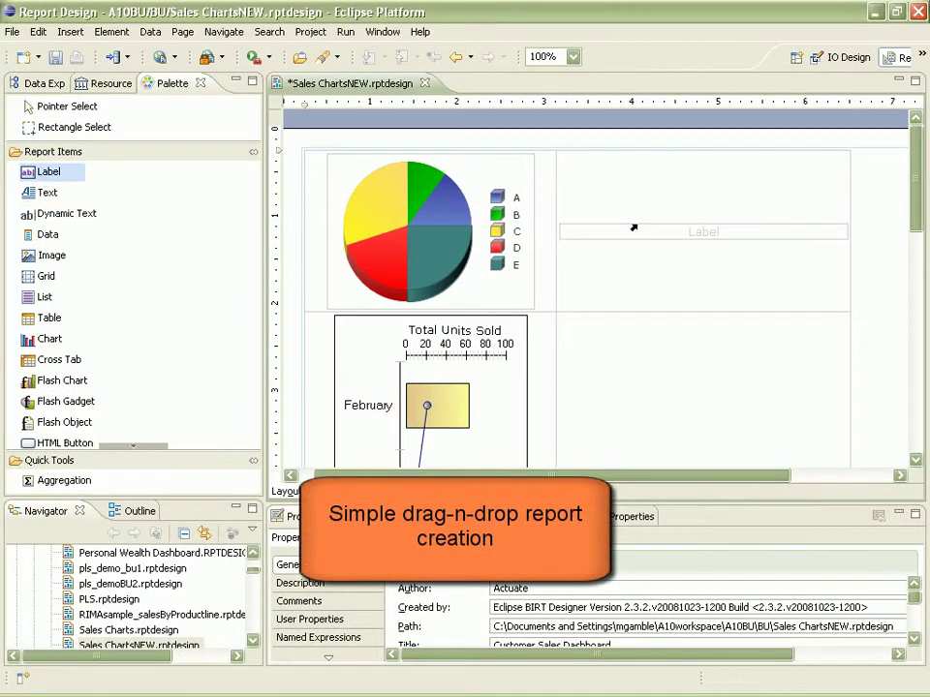
text(Metric History)
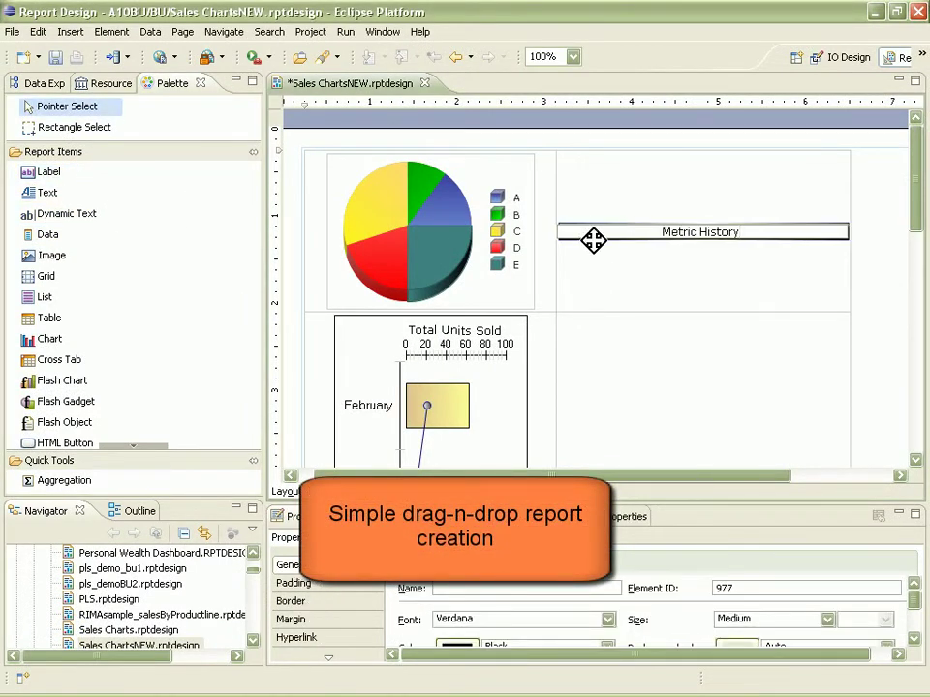
click(37, 85)
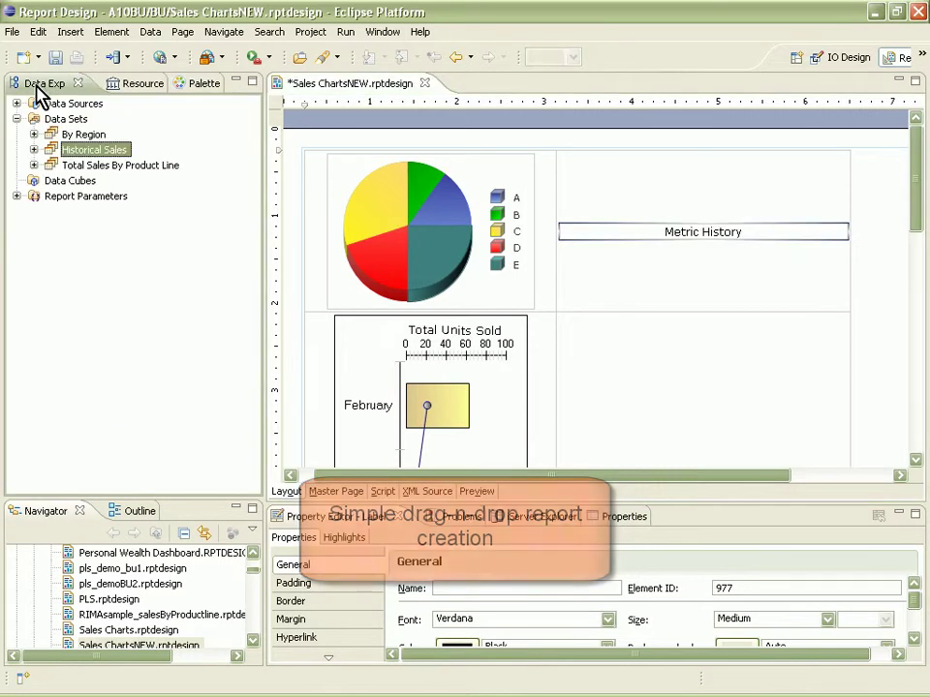
drag(56, 147, 585, 262)
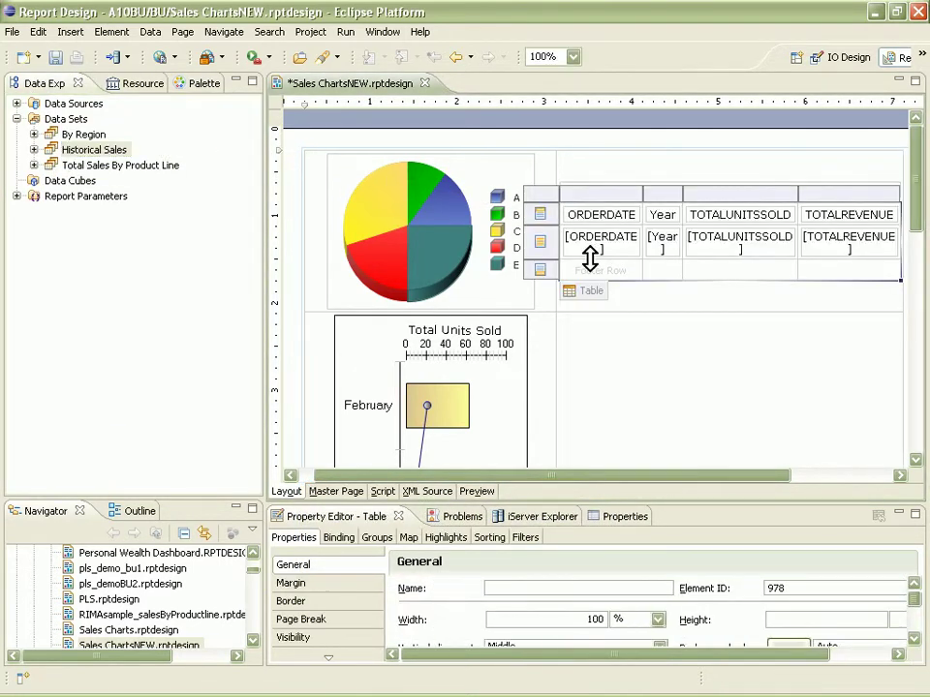
click(616, 308)
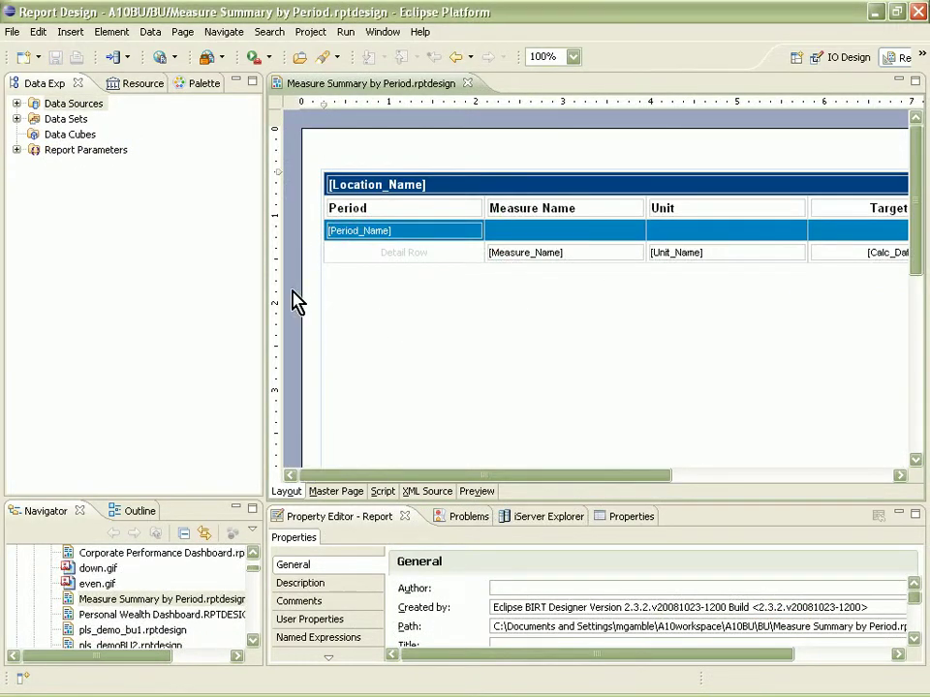
- Start a new data source from the Data Sources node in Data Explorer
click(35, 105)
right_click(36, 105)
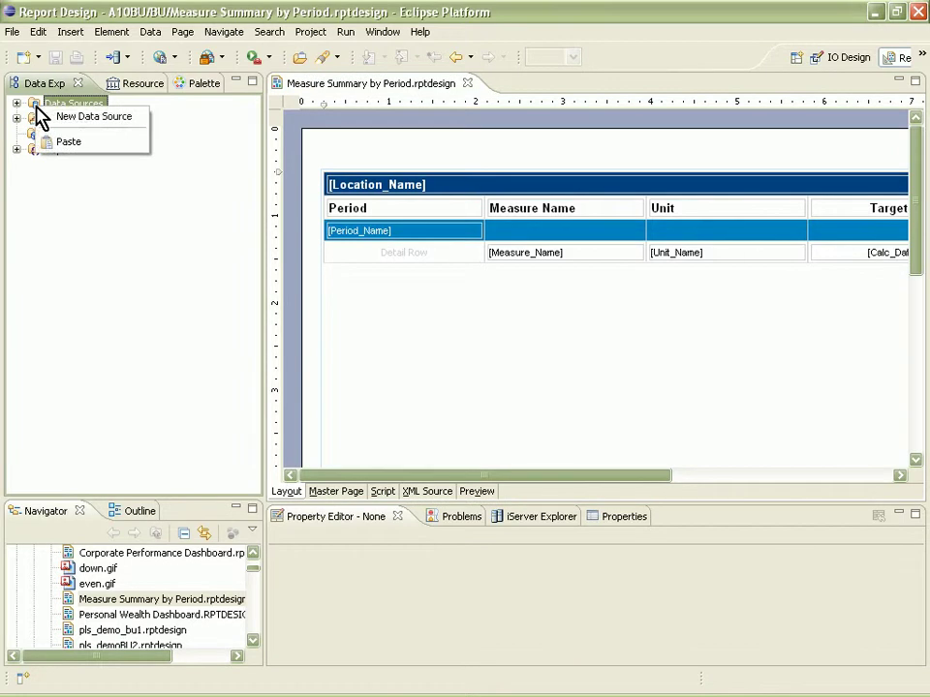
click(62, 118)
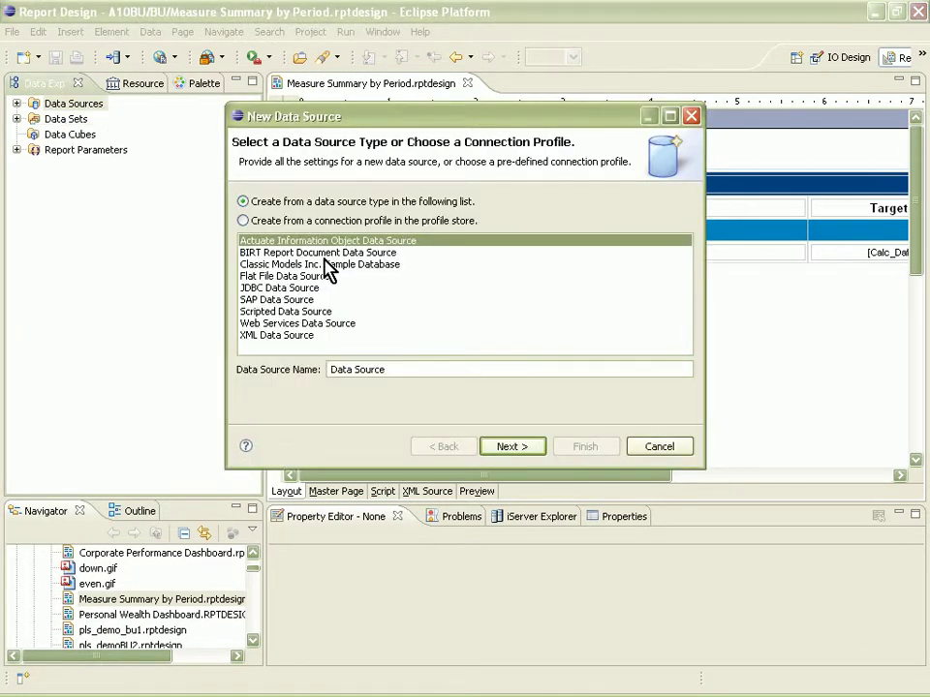
- Review each source type: BIRT Report Document, Sample Database, Flat File, JDBC, SAP, Scripted, Web Services, XML
click(385, 252)
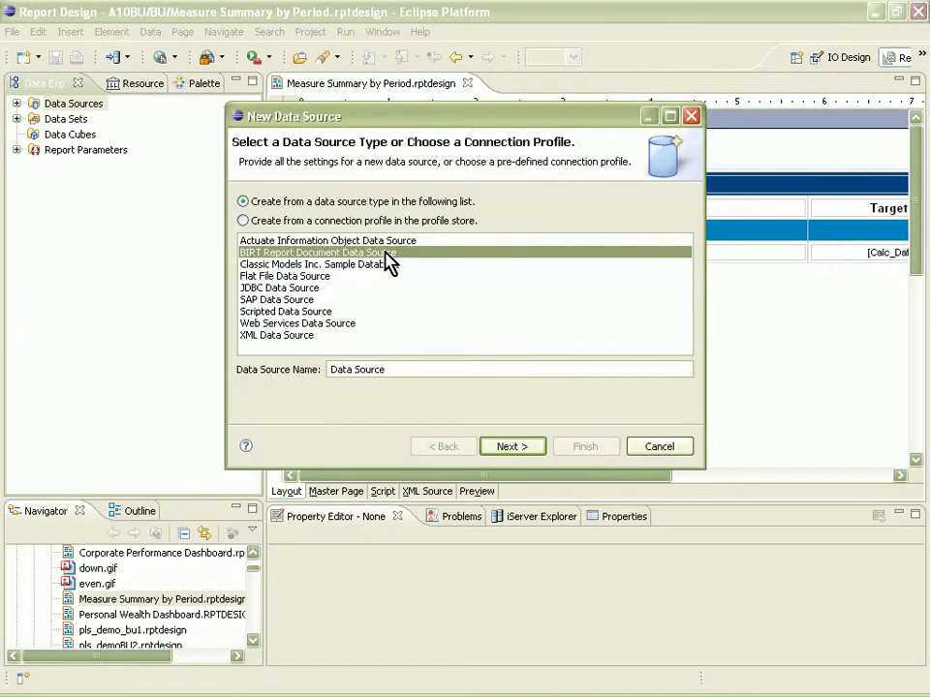
click(396, 265)
click(332, 277)
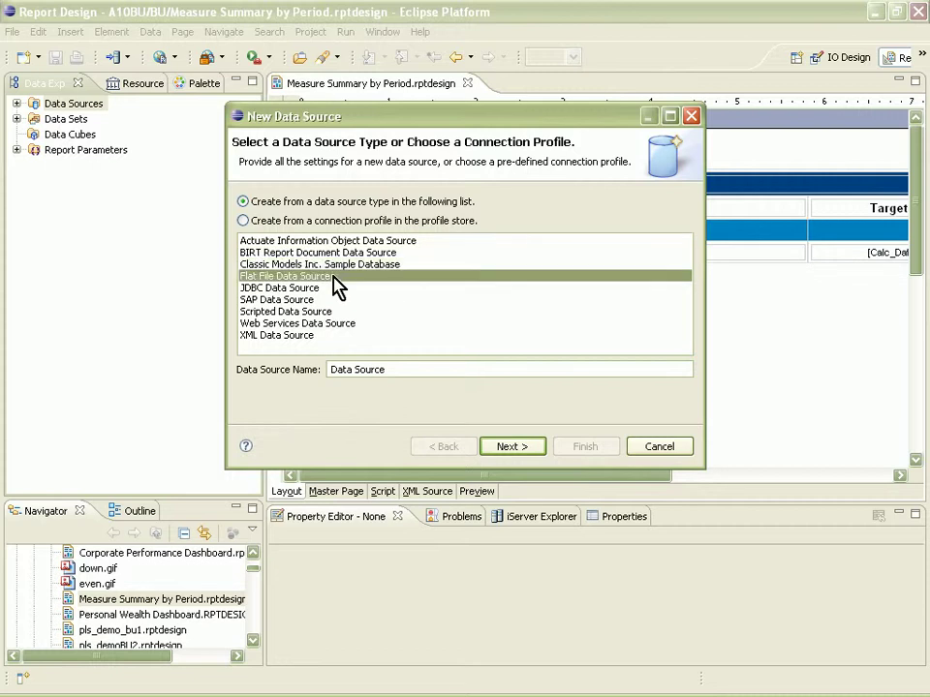
click(323, 289)
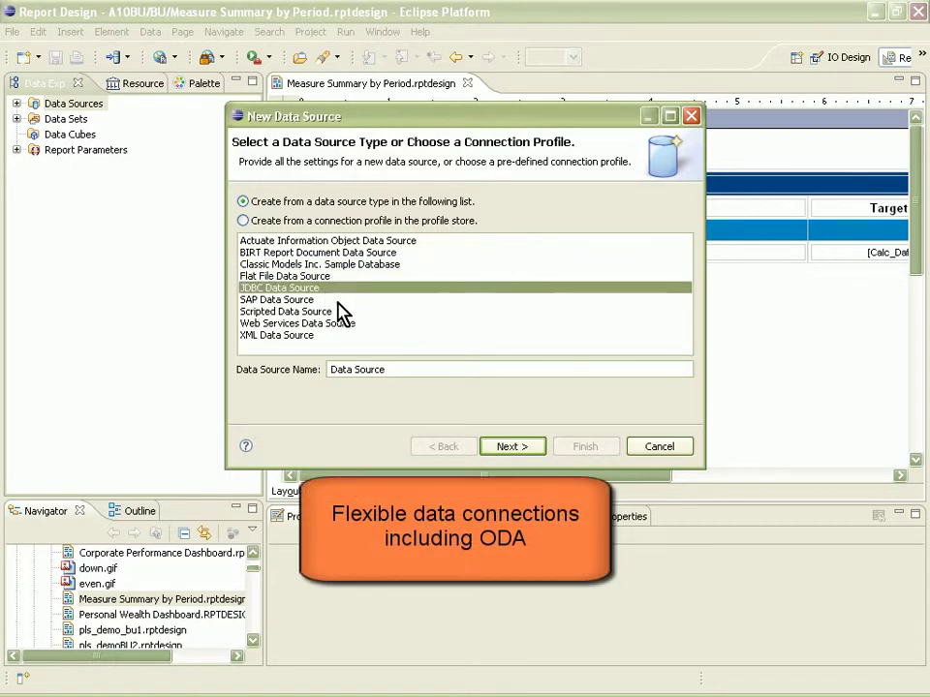
click(364, 303)
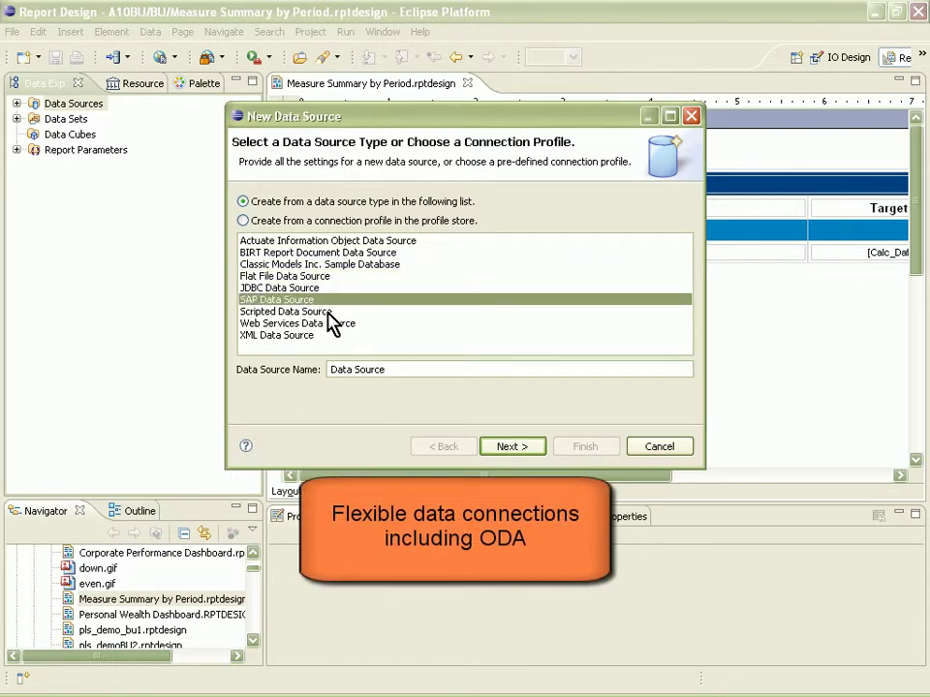
click(330, 312)
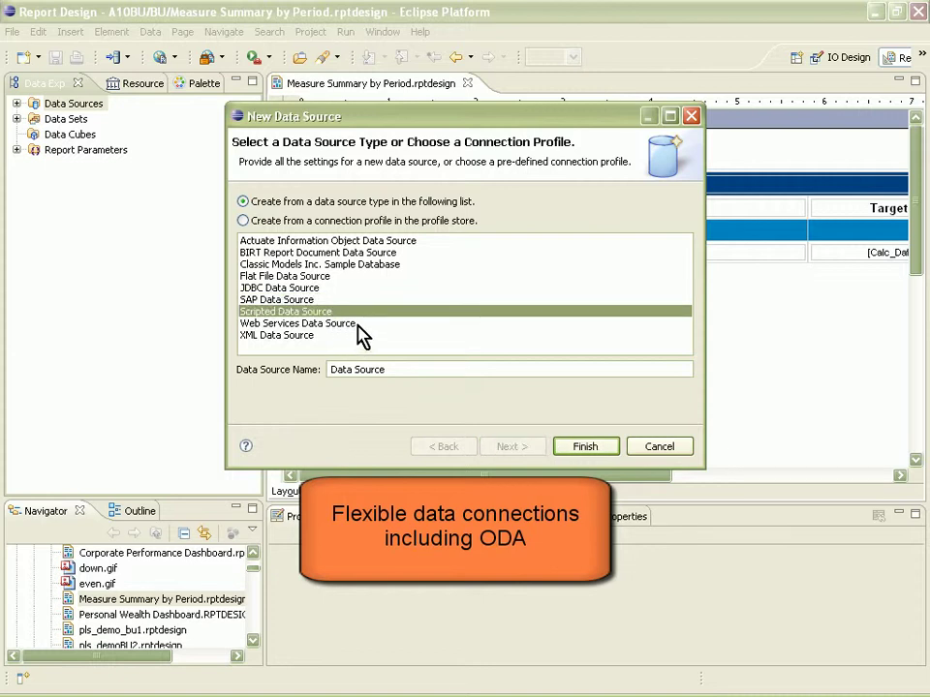
click(357, 325)
click(346, 336)
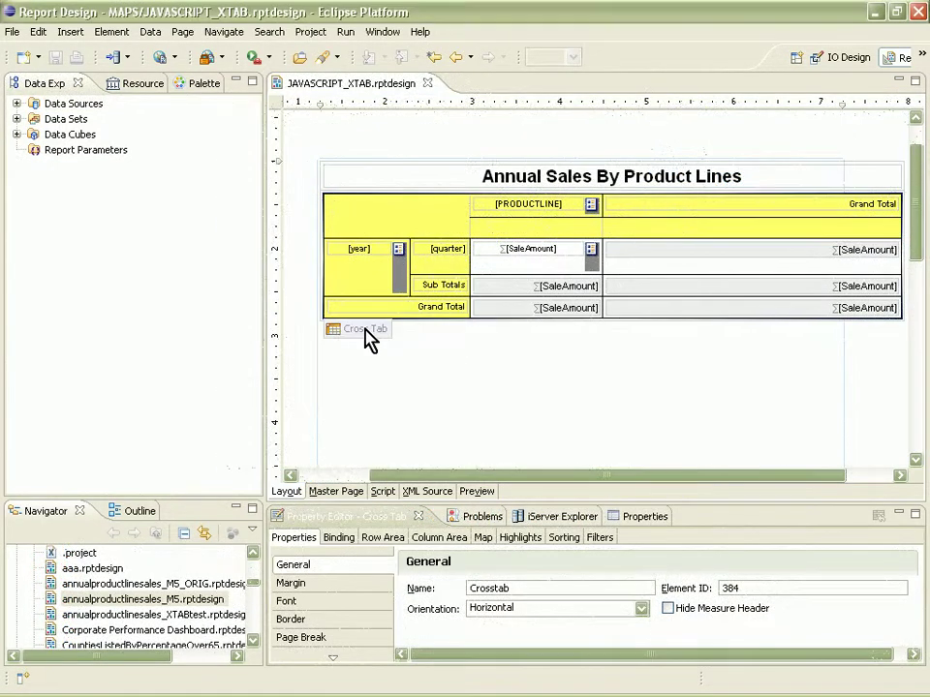
- In the crosstab's onCreateCell script, add a cellInst.getCellType() line followed by codePointCount
click(383, 491)
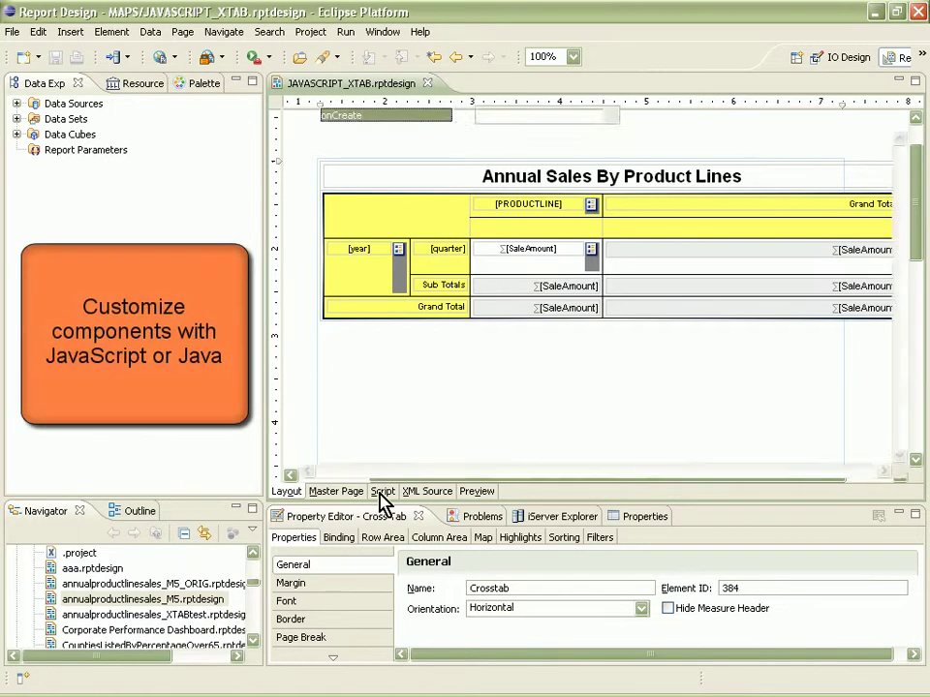
click(356, 364)
text(cellInst.)
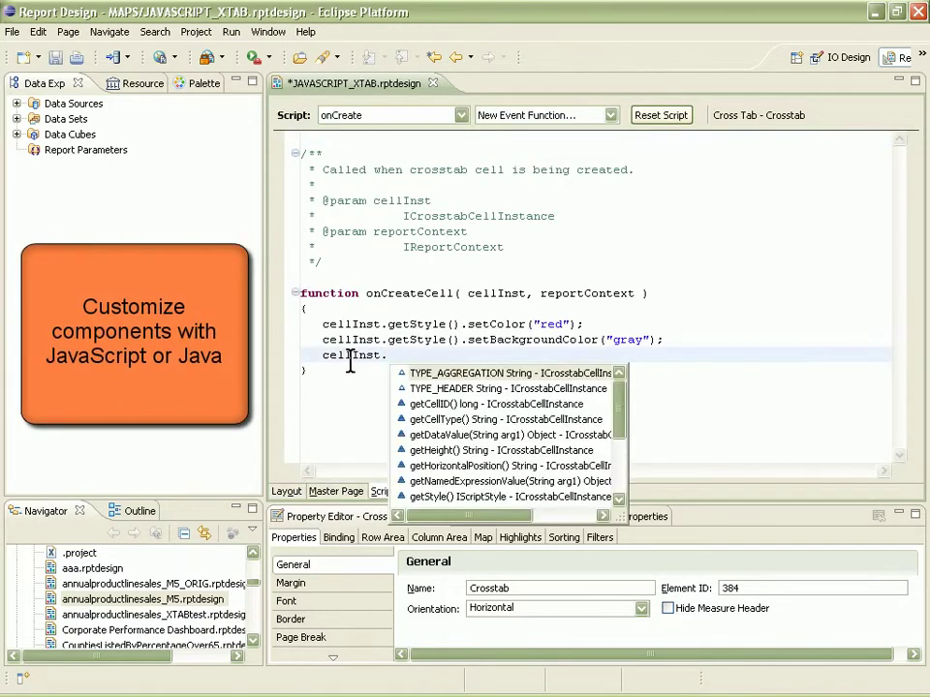
double_click(451, 419)
text(.)
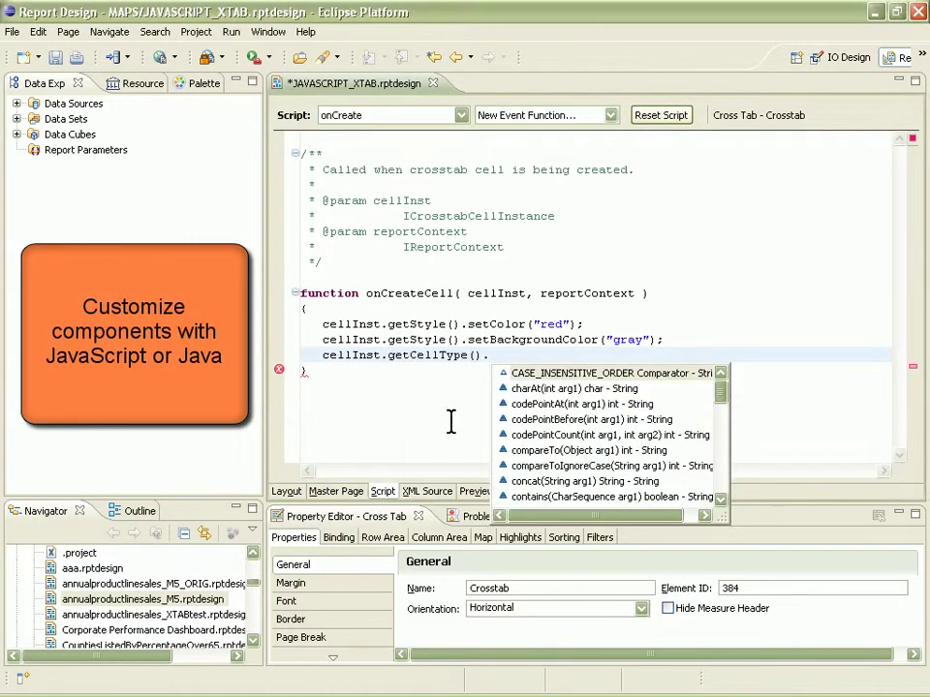
double_click(554, 445)
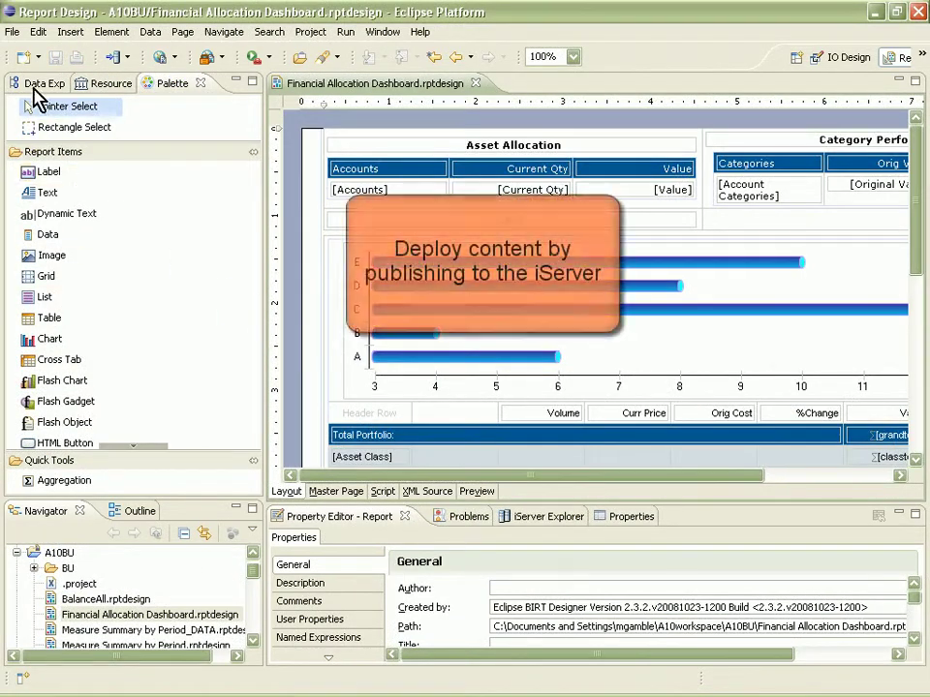
- Publish Financial Allocation Dashboard.rptdesign to the iServer
click(12, 32)
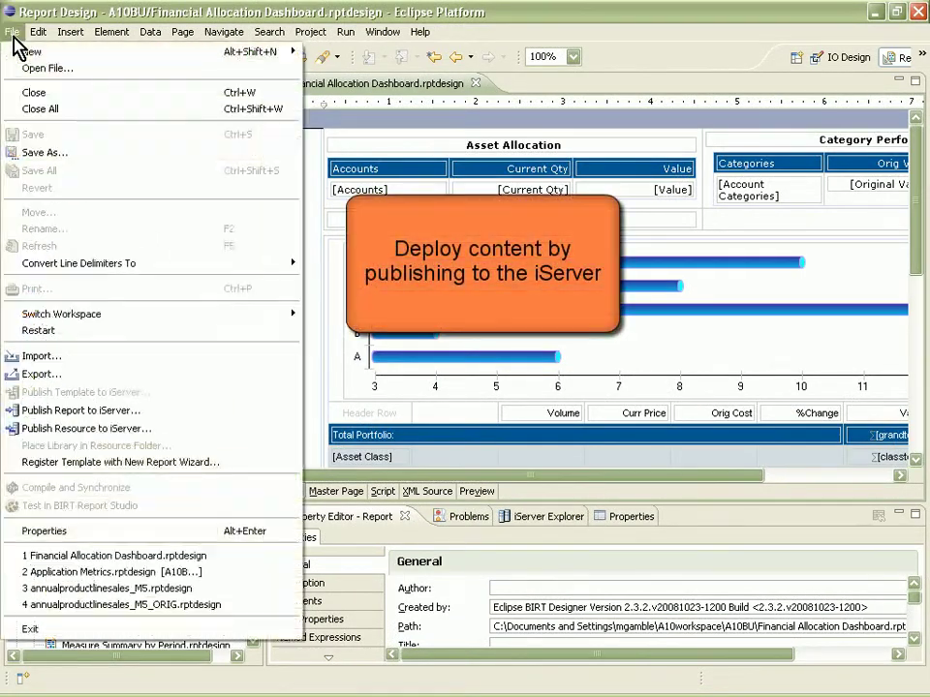
click(161, 416)
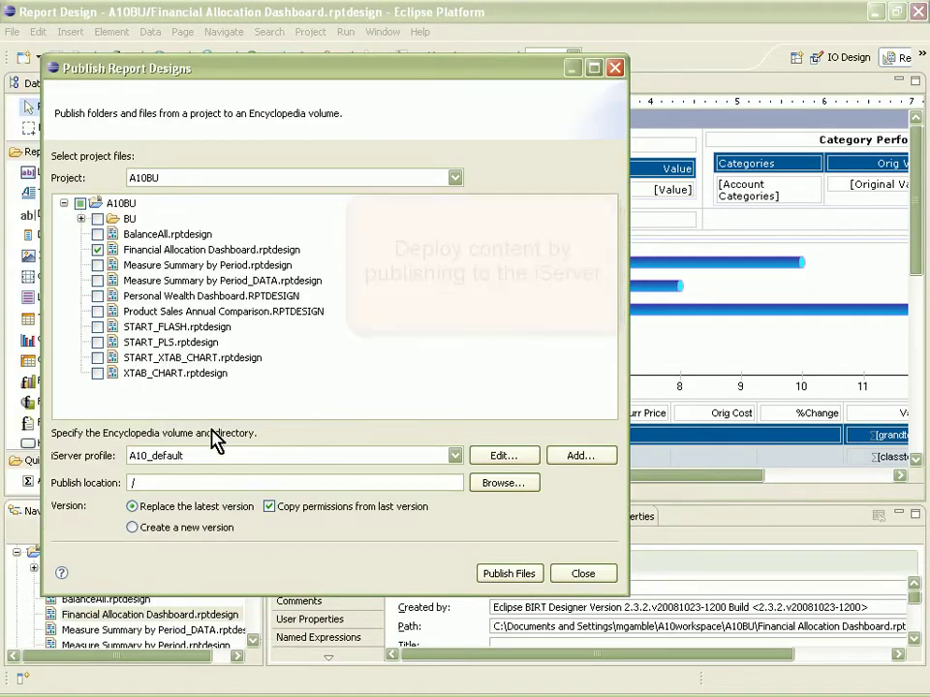
click(508, 572)
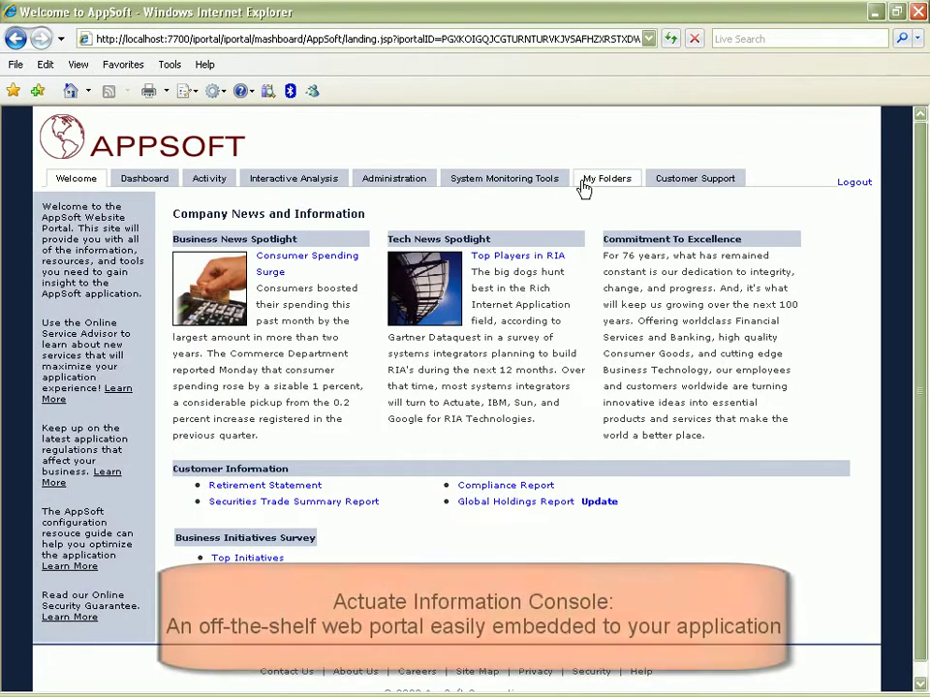
- Open Financial Allocation Dashboard from My Folders and maximize the Interactive Viewer
click(584, 181)
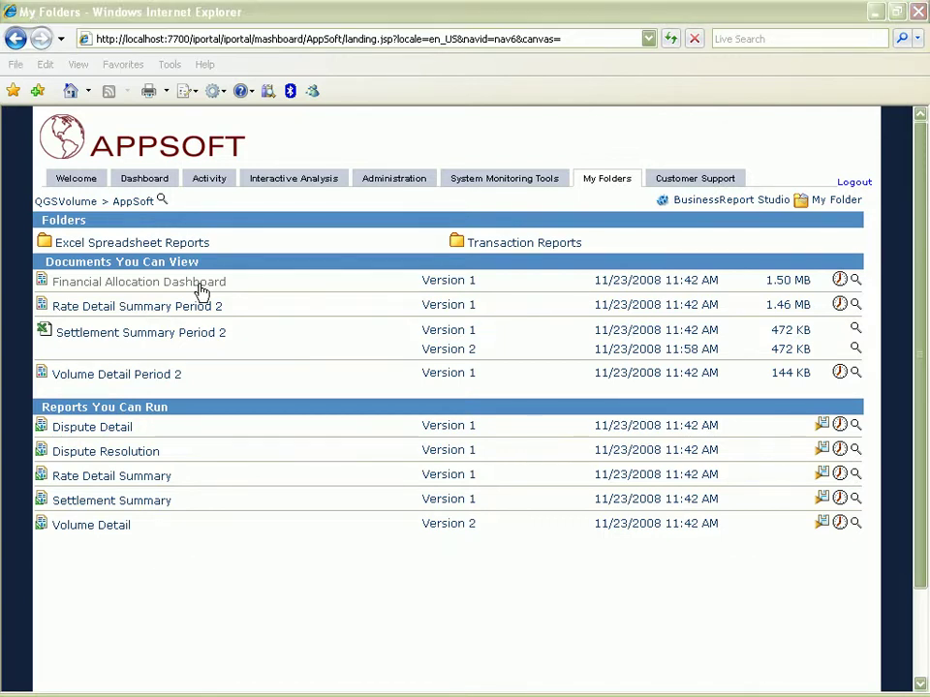
click(198, 282)
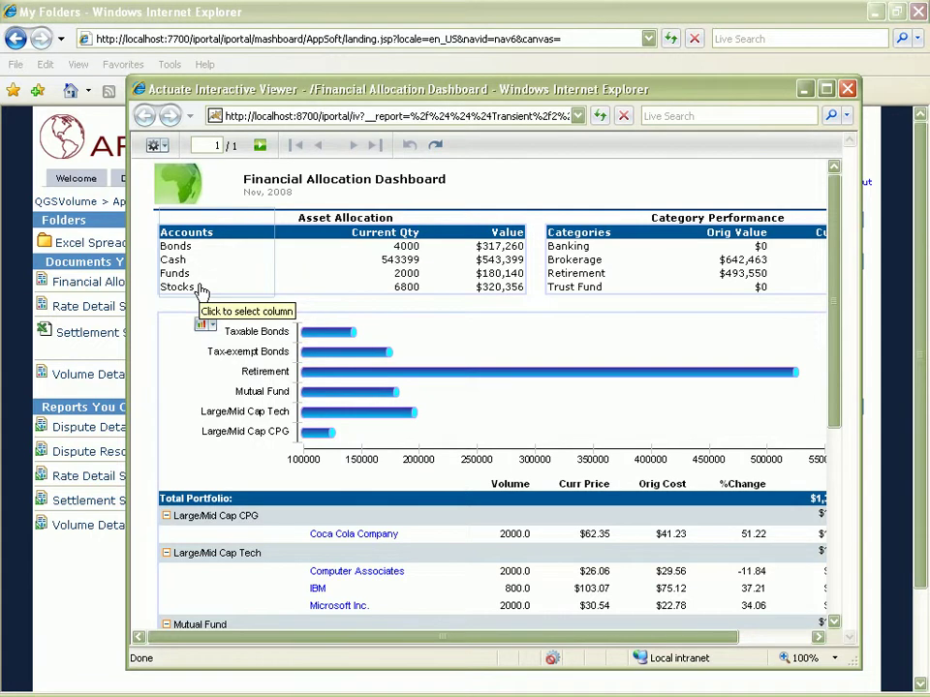
click(826, 90)
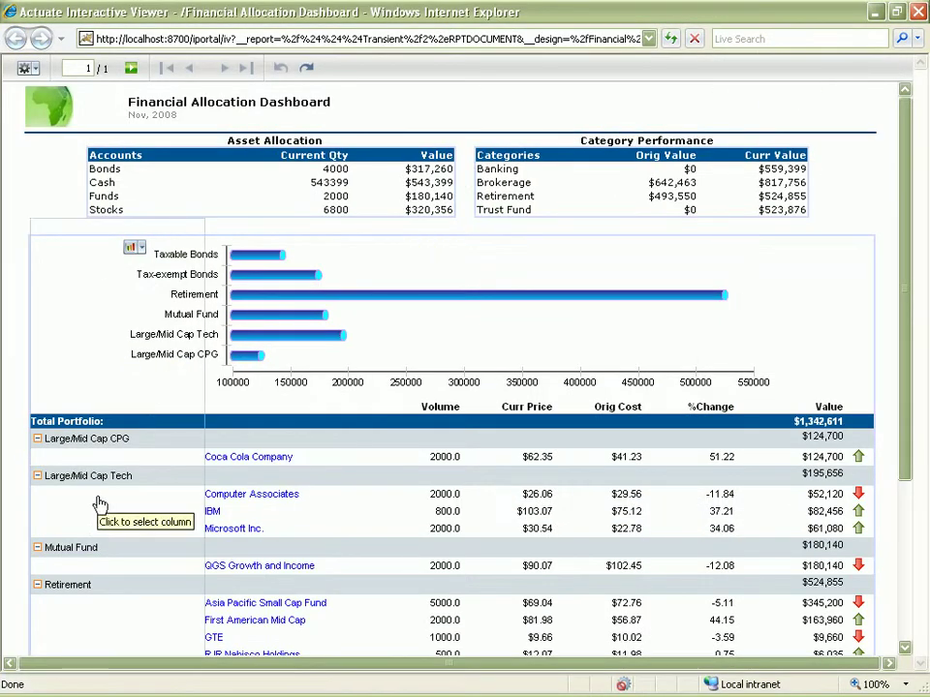
- Delete the inner group from the holdings table
click(99, 503)
click(192, 229)
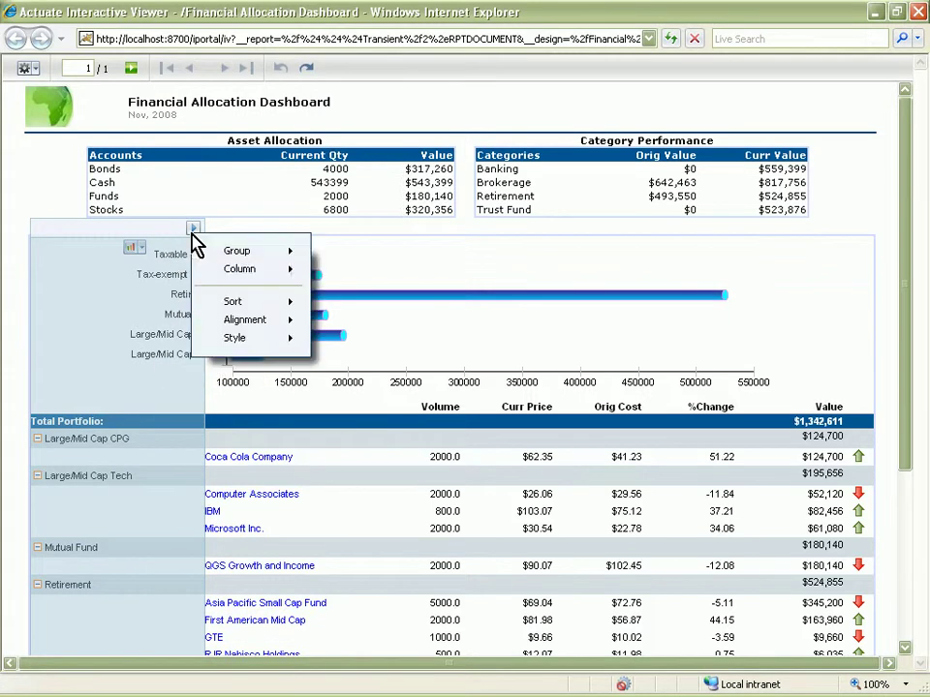
mouse_move(286, 251)
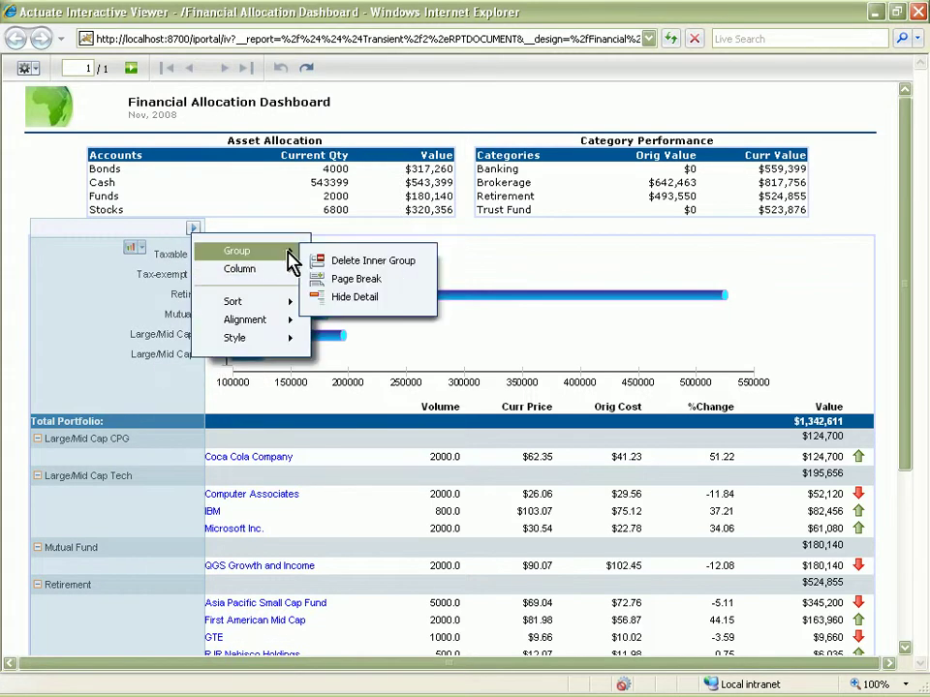
click(369, 261)
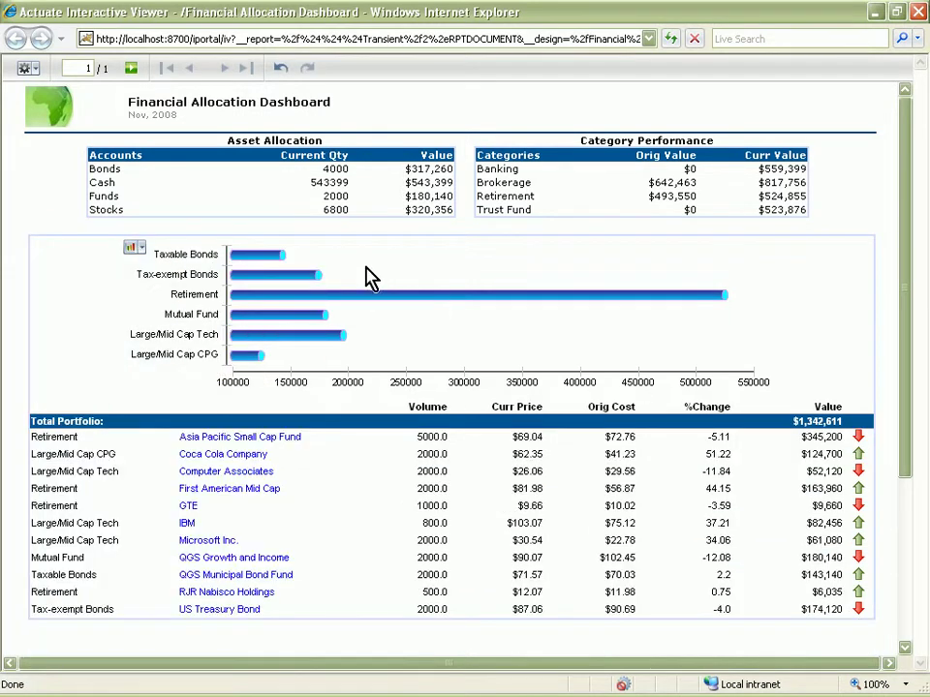
- Filter the Value column to keep the Top 5 holdings
click(824, 524)
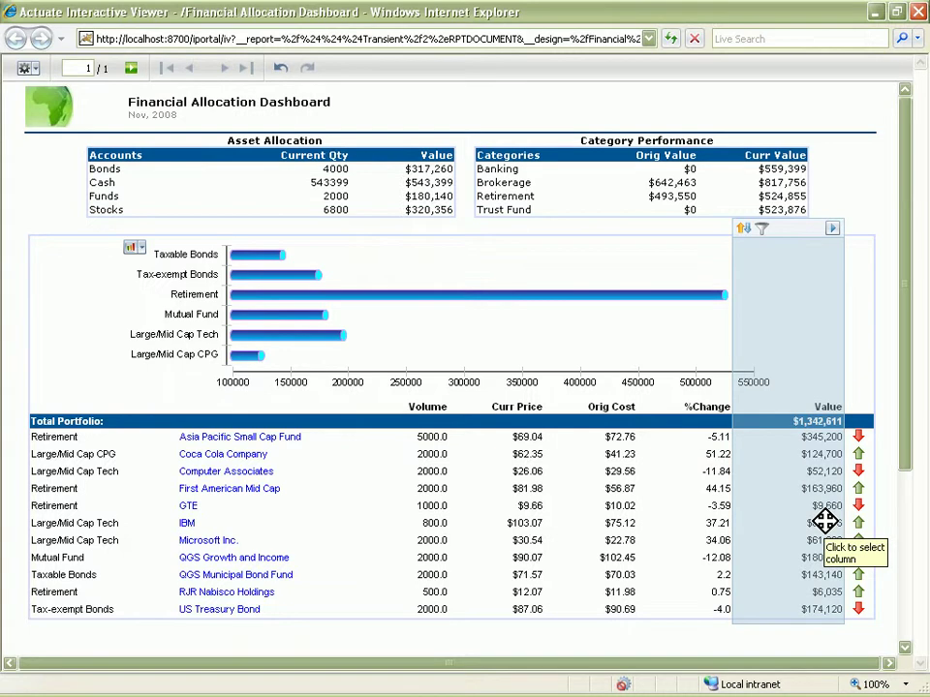
click(762, 229)
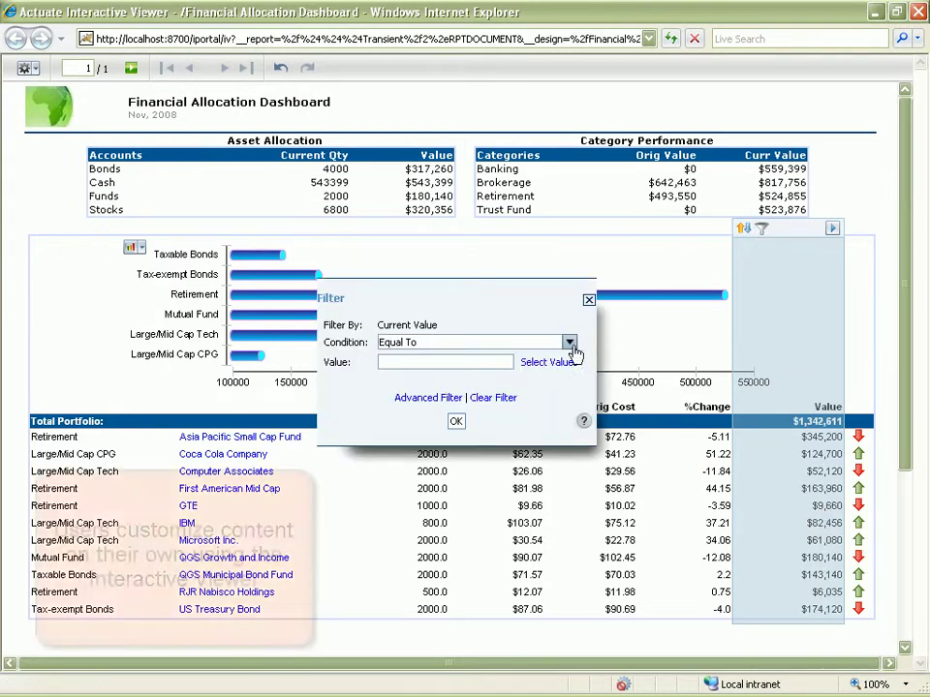
click(569, 344)
click(509, 520)
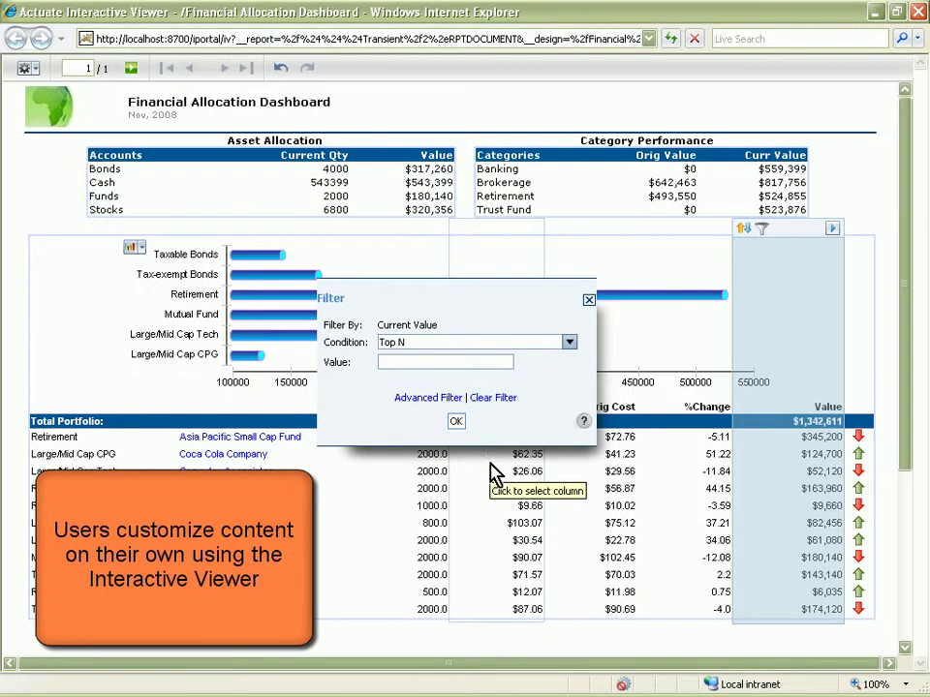
click(463, 363)
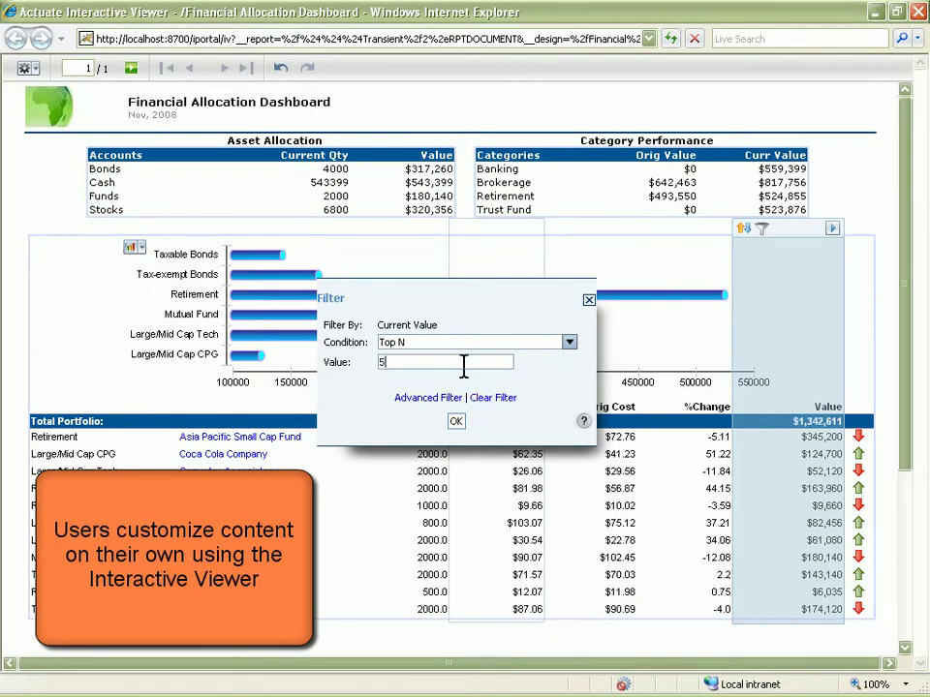
click(456, 421)
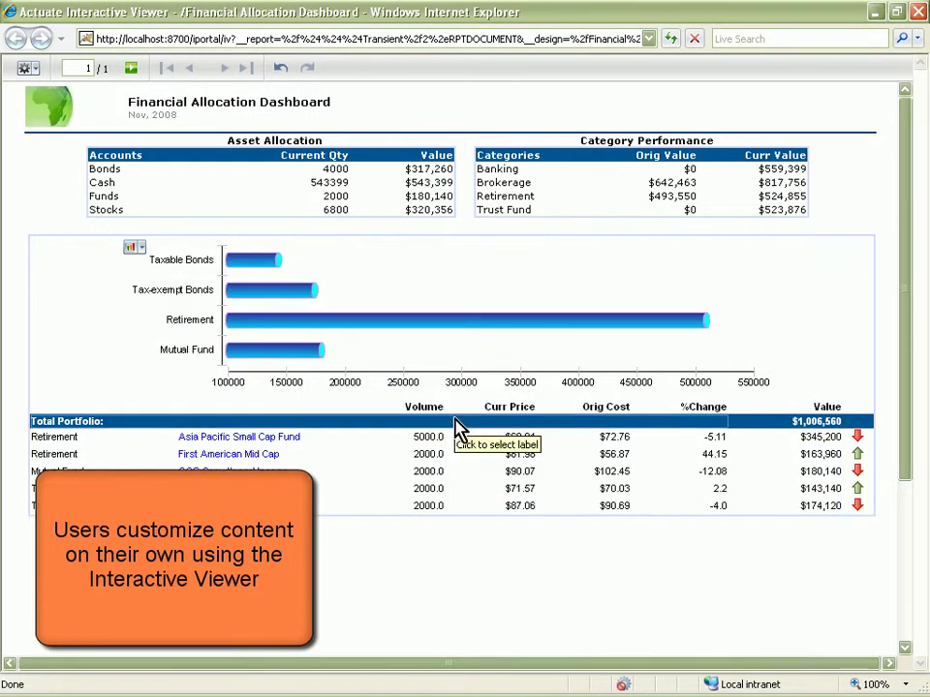
- Switch Asset Allocation to a pie chart and Category Performance to a bar chart
click(228, 206)
right_click(227, 207)
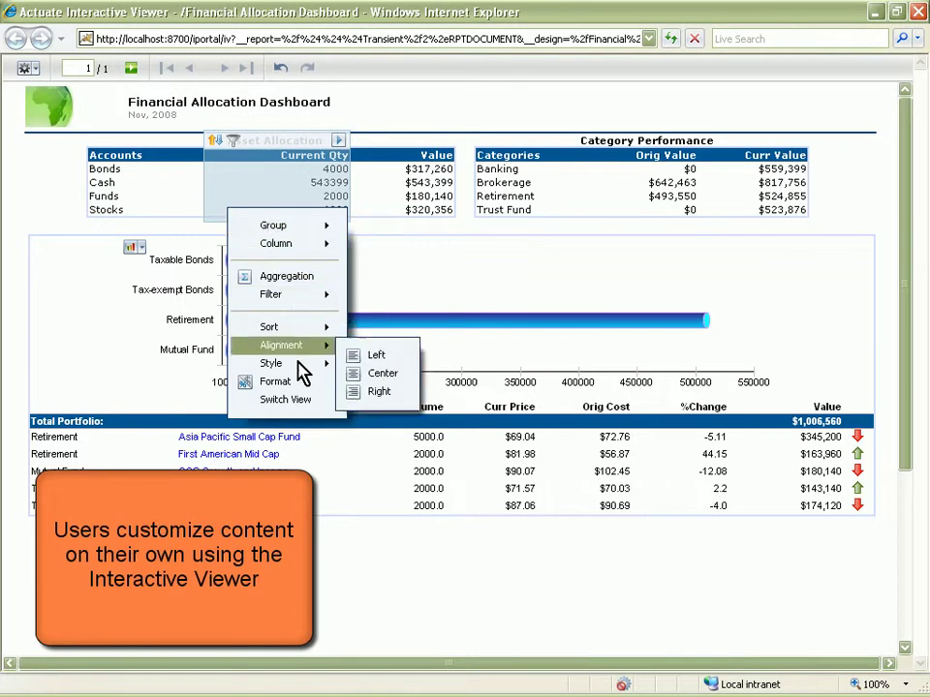
click(300, 402)
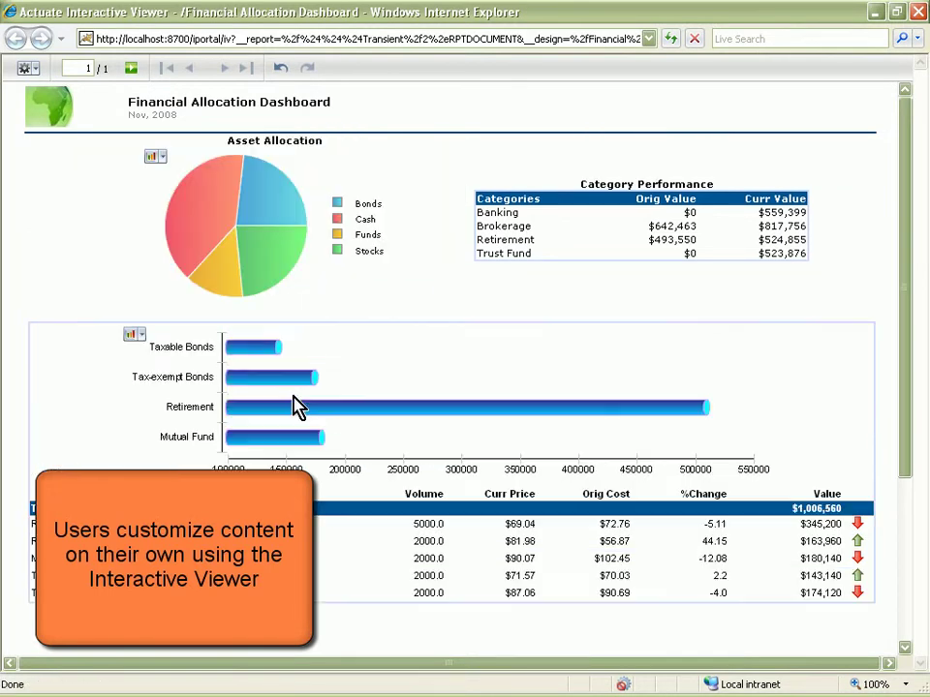
click(592, 245)
right_click(596, 245)
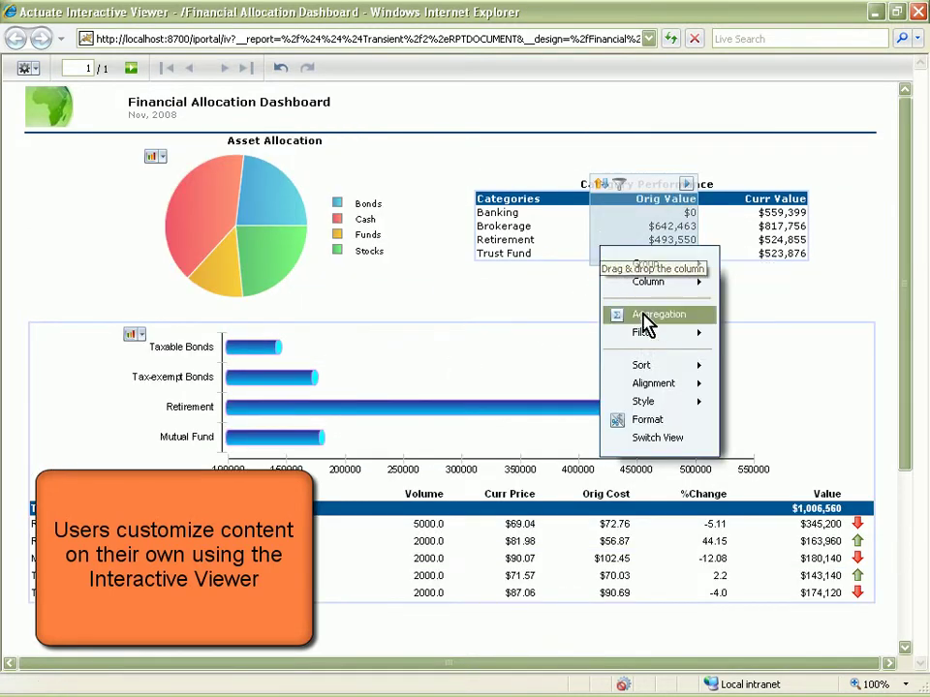
click(658, 439)
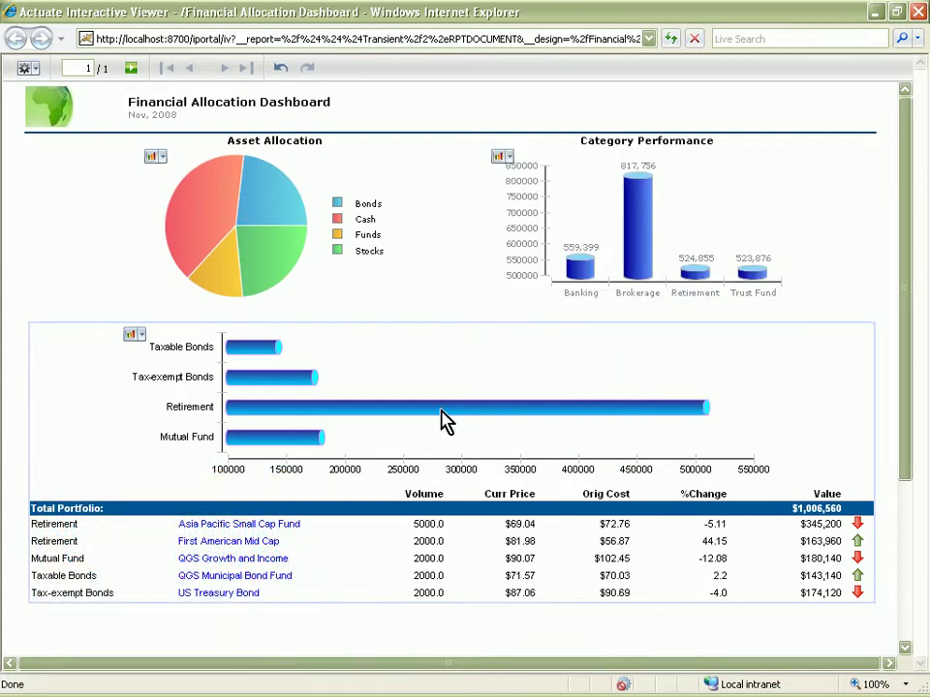
click(28, 69)
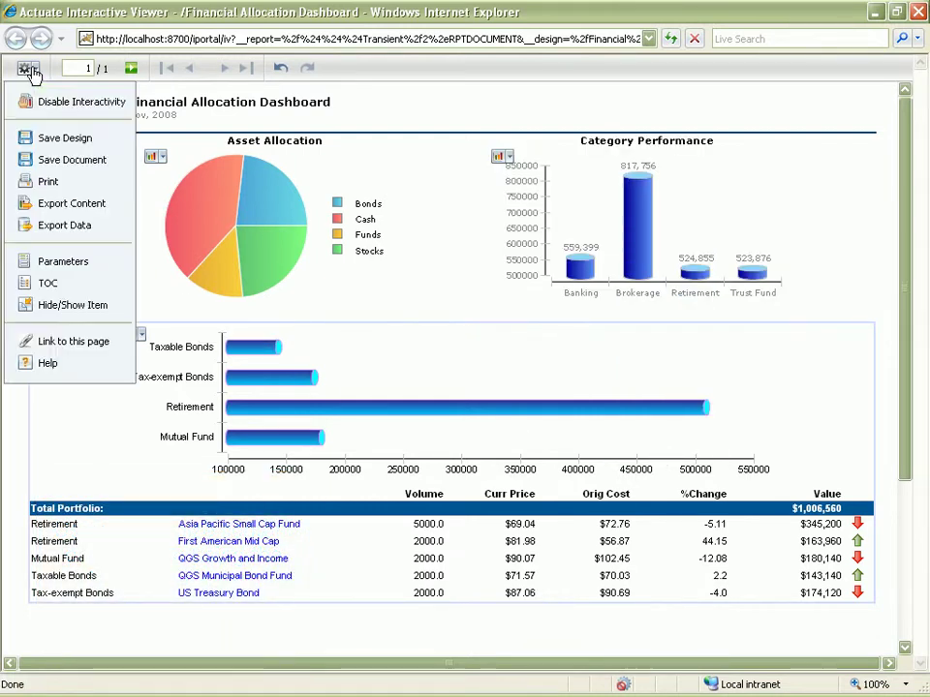
- Save the design as 'MY NEW REPORT' in the AppSoft folder
click(64, 138)
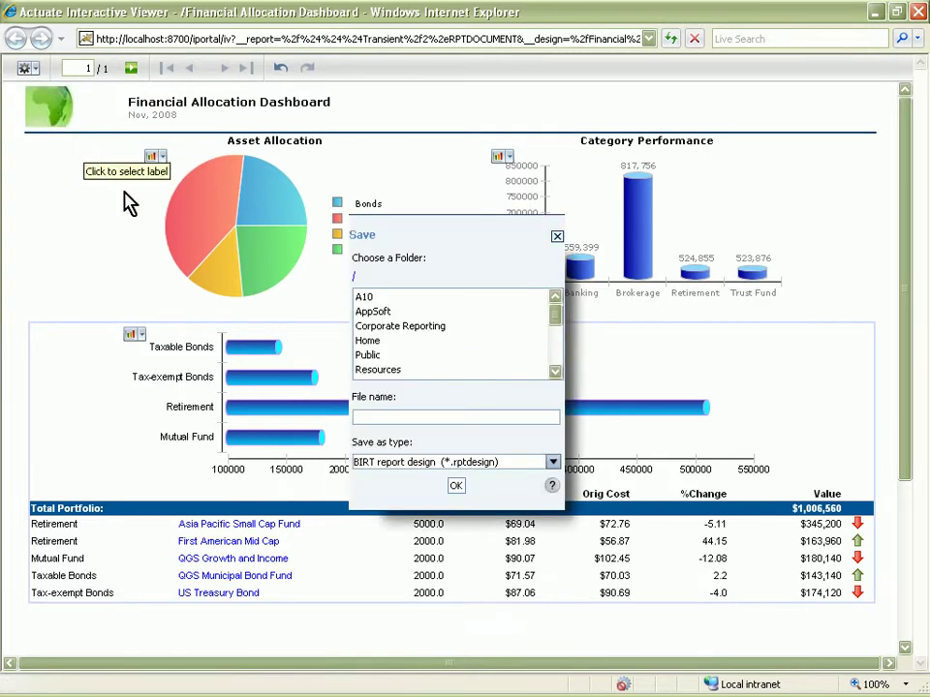
double_click(384, 314)
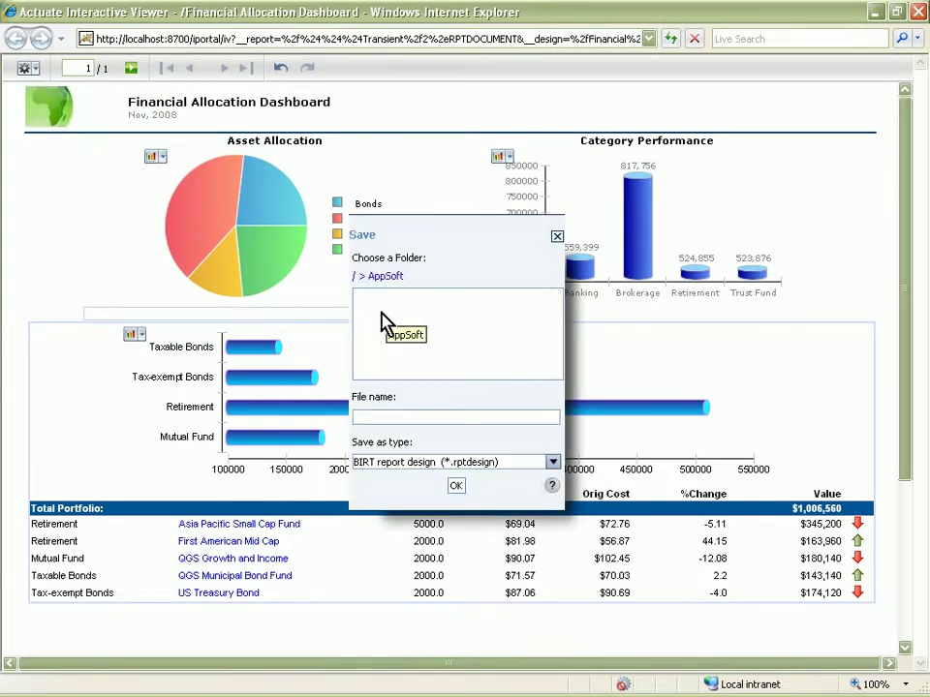
click(372, 417)
text(MY NEW REPORT)
click(456, 485)
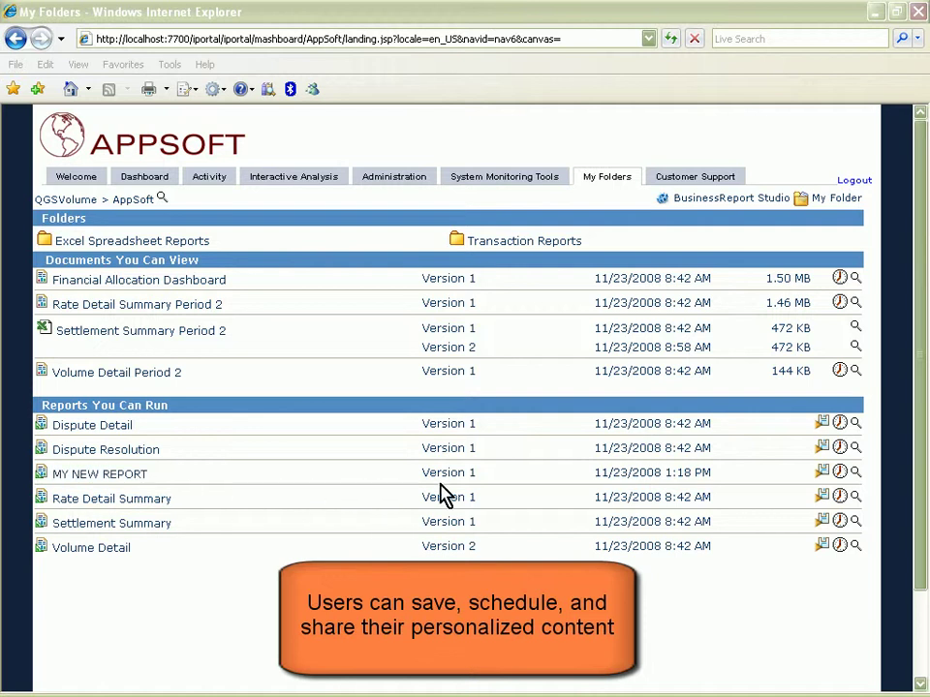
- Schedule MY NEW REPORT as a recurring daily 1:32 PM run starting 11/23/2008, with an end date
click(839, 472)
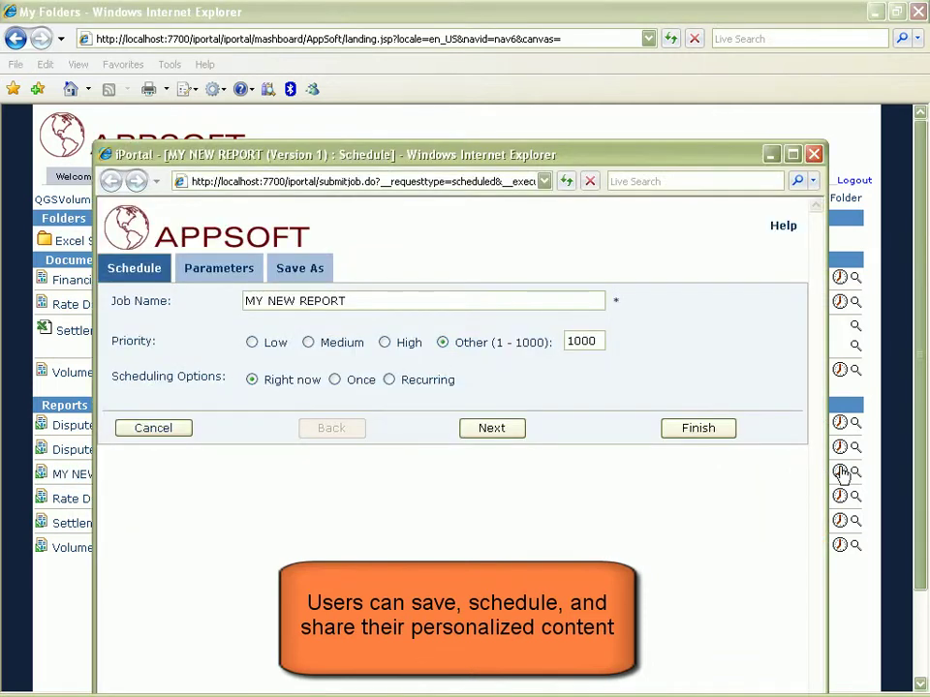
click(390, 379)
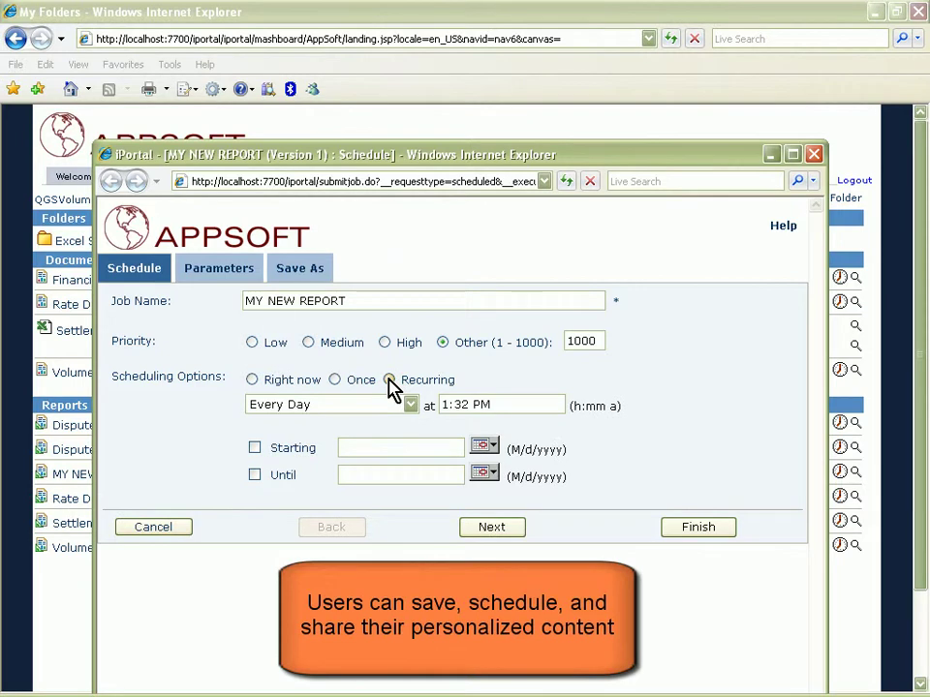
click(257, 448)
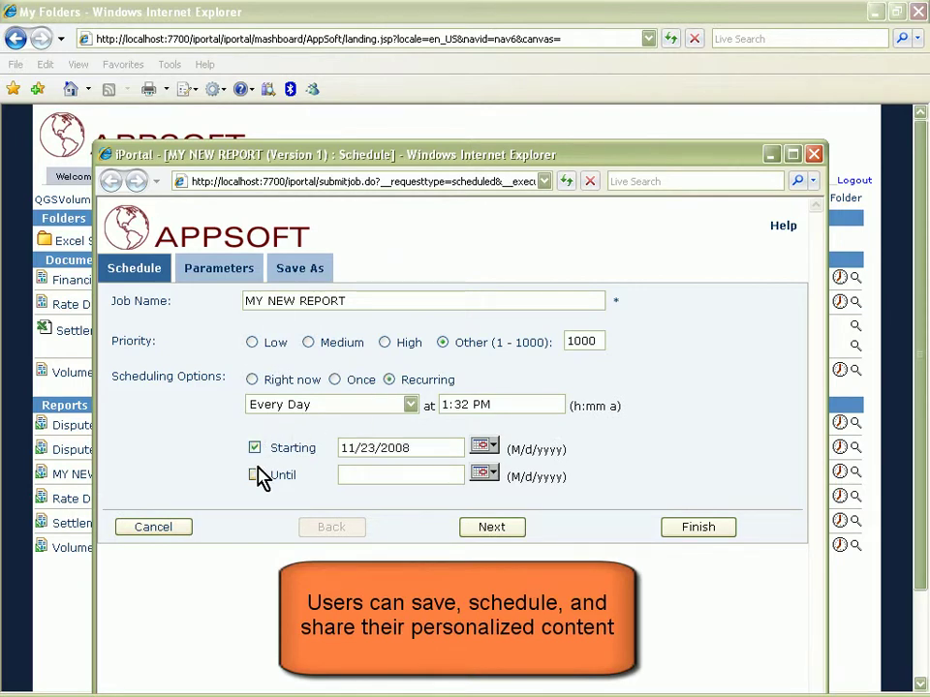
click(255, 475)
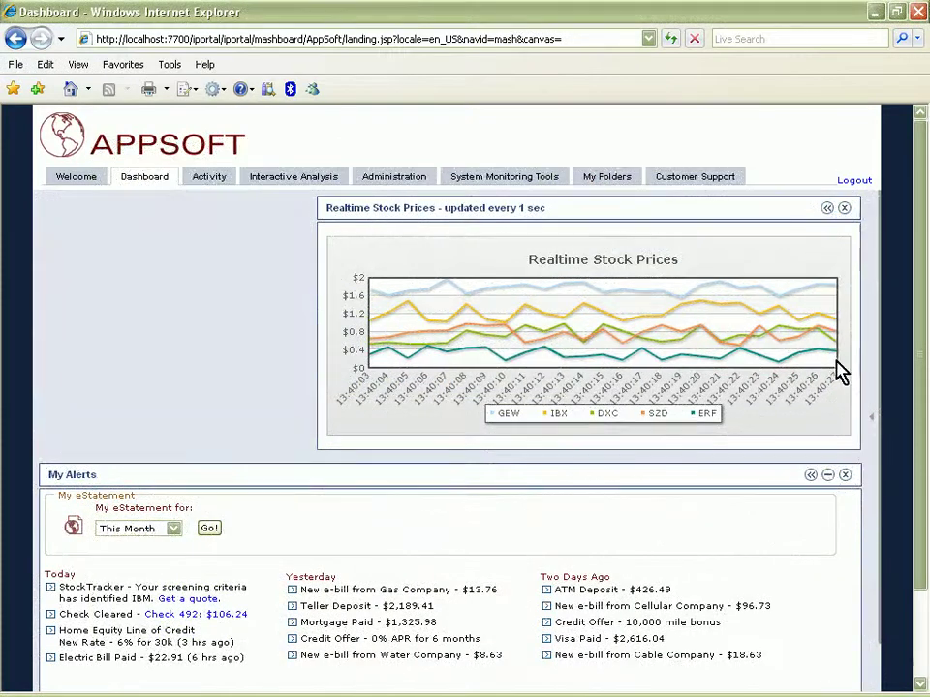
- Scroll the KPI list and drag the Liquid Assets gauge onto the dashboard
mouse_move(881, 359)
drag(874, 333, 871, 416)
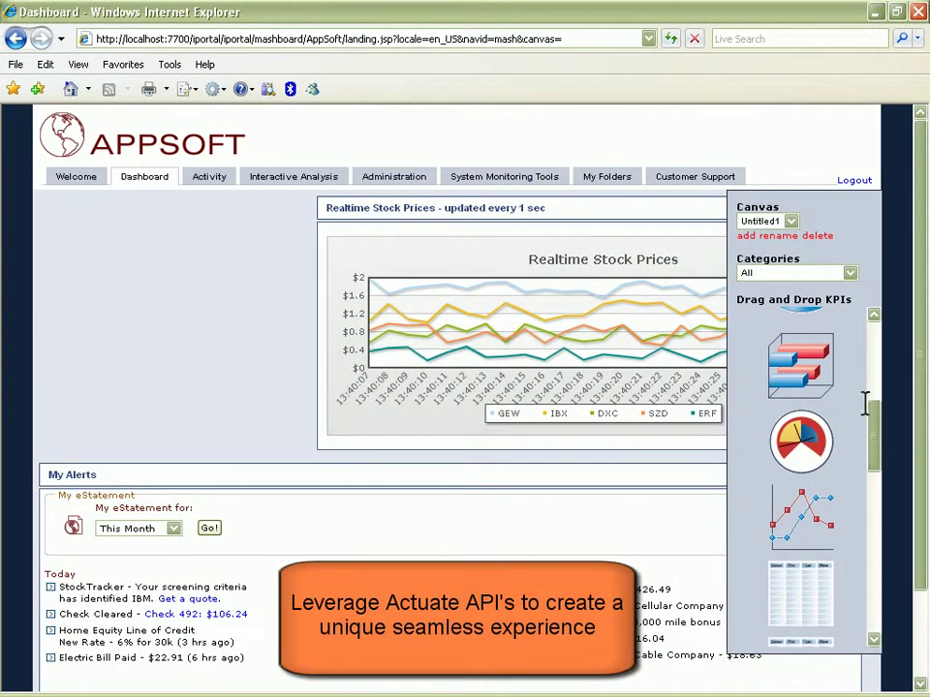
drag(799, 441, 77, 221)
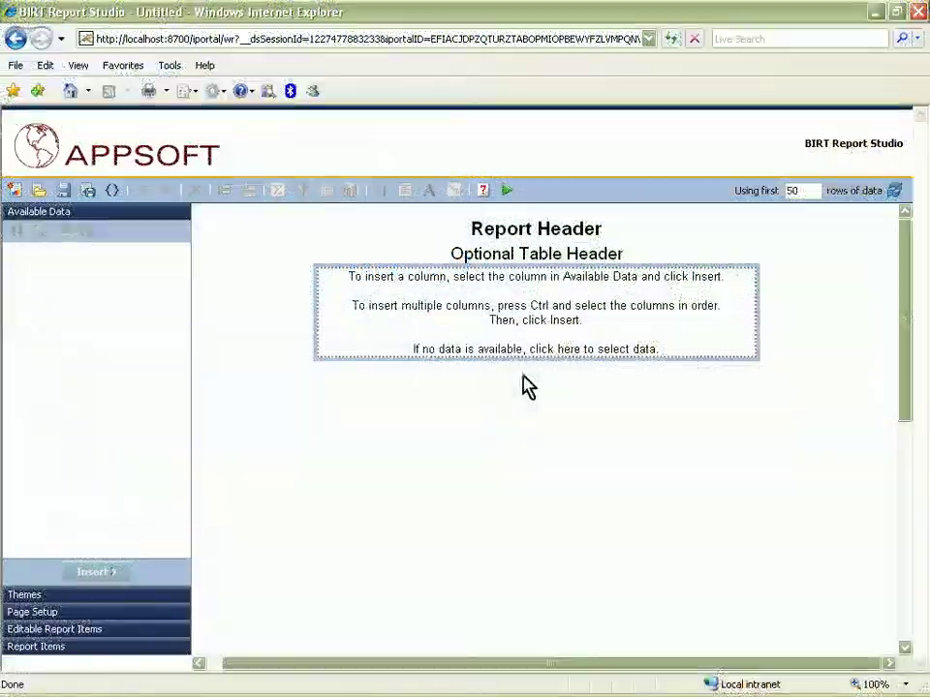
- Use GL Expenses as the data source and add the Division column to the table
click(566, 349)
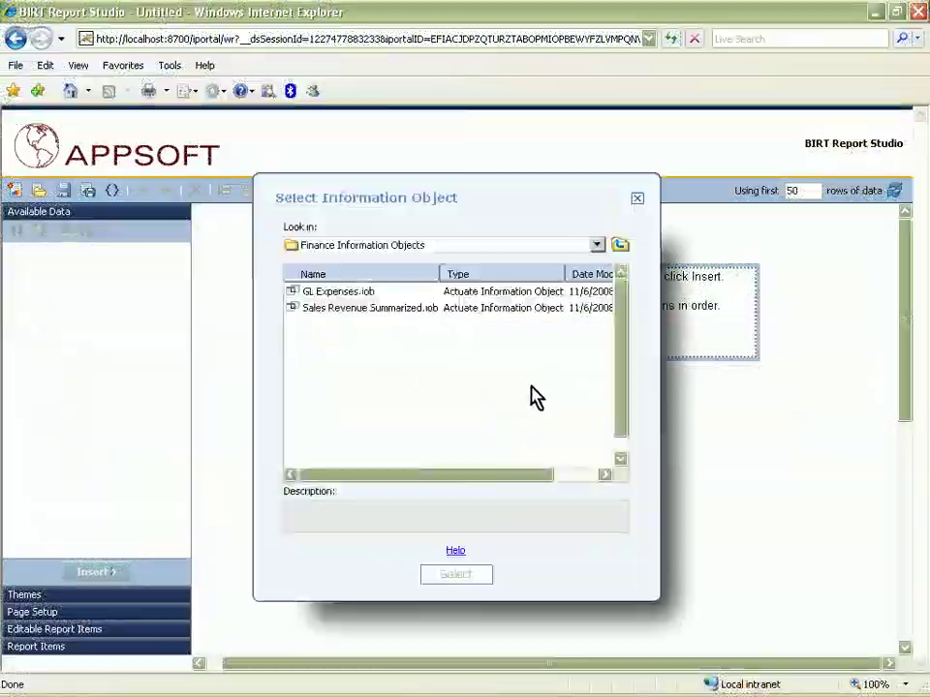
double_click(346, 291)
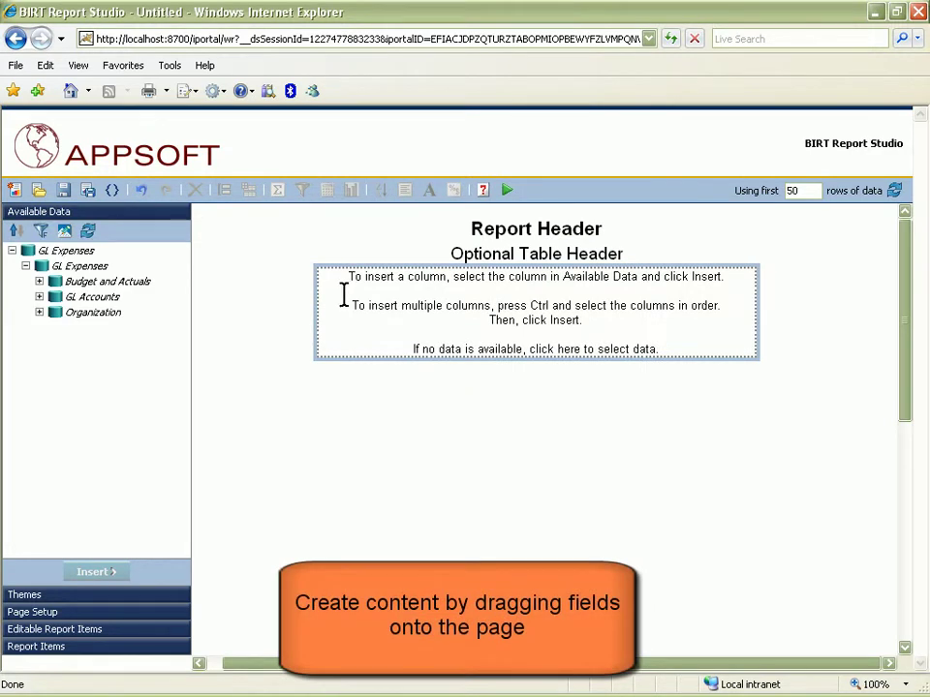
click(39, 313)
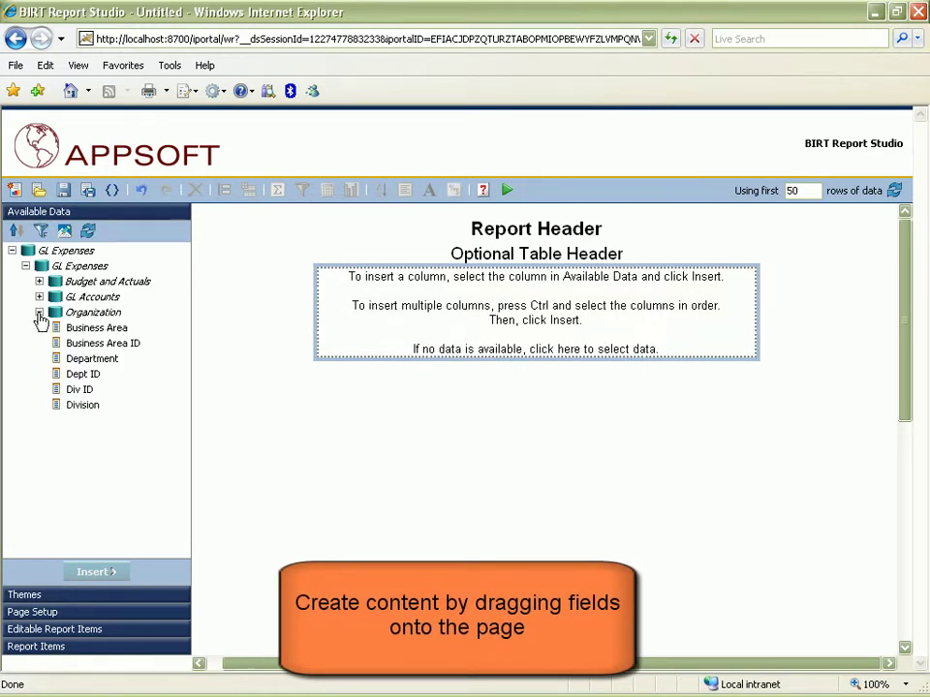
drag(92, 408, 395, 281)
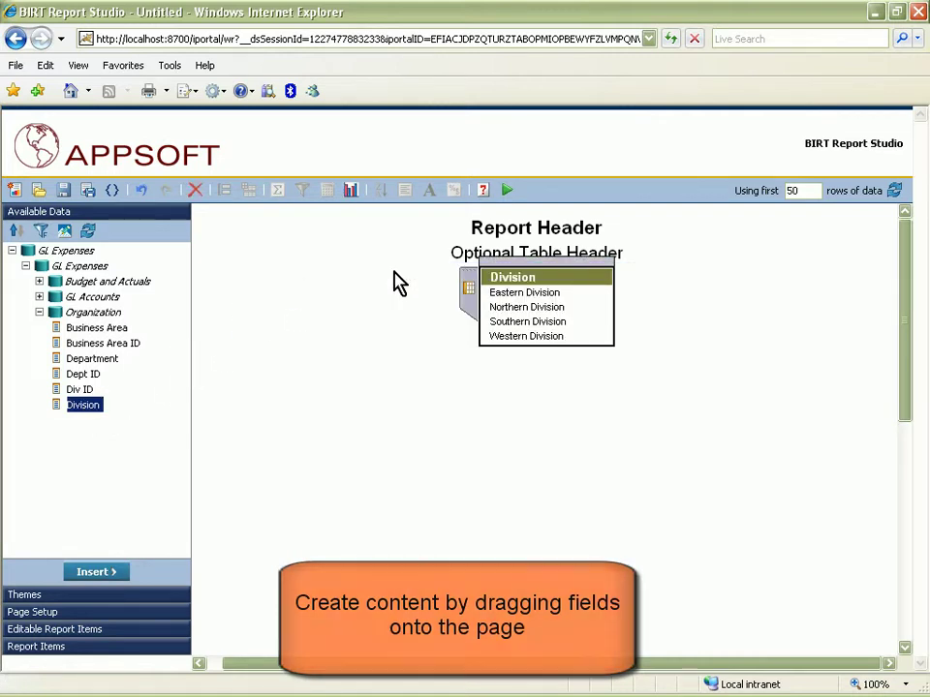
- Add Expense Acct, Sub Acct, CY Month Budget and CY Month Actual columns beside Division
click(39, 296)
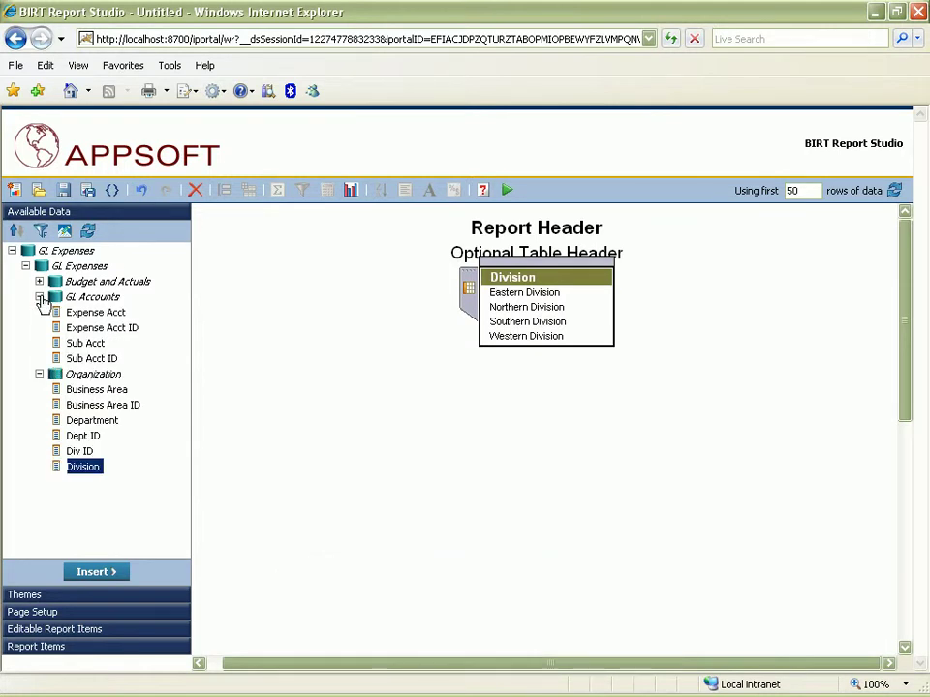
click(95, 312)
ctrl+click(90, 344)
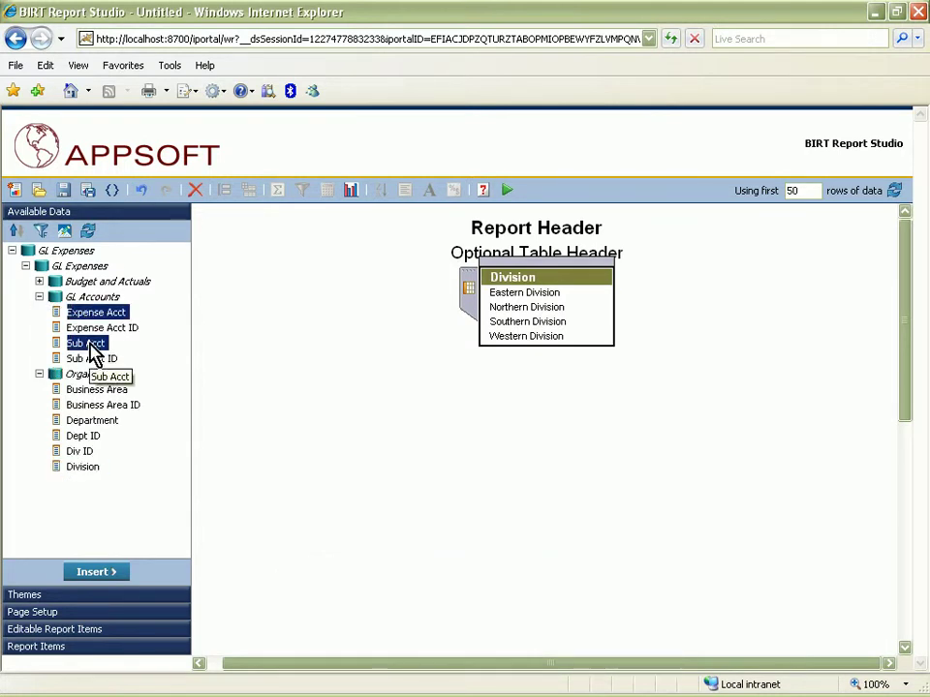
click(38, 282)
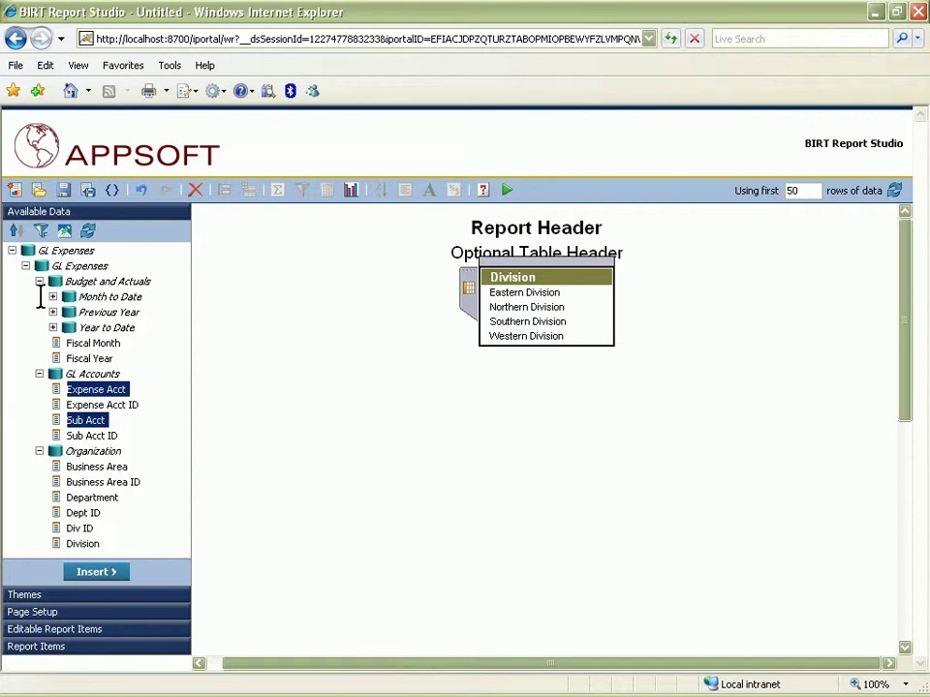
click(53, 297)
ctrl+click(122, 328)
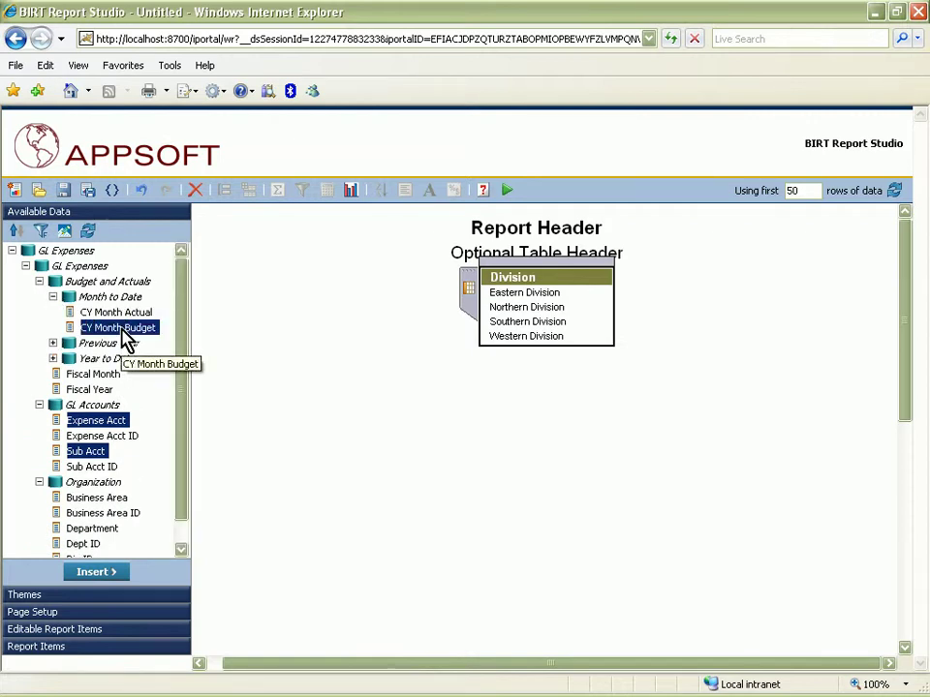
ctrl+click(122, 311)
drag(120, 331, 572, 281)
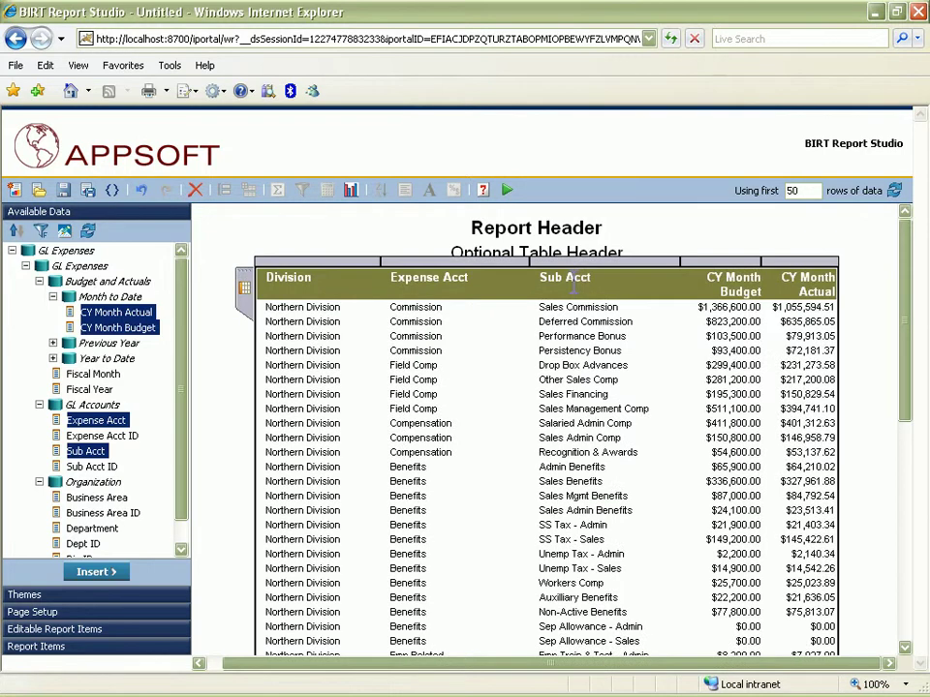
- Sort Expense Acct ascending and group the rows by Division and Expense Acct
click(388, 356)
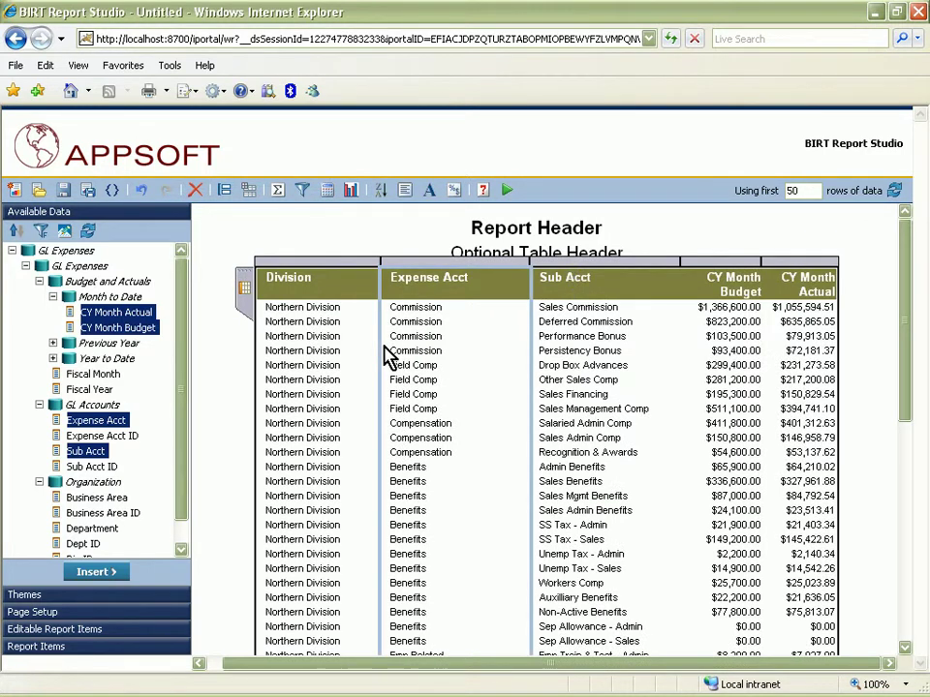
click(379, 190)
click(421, 215)
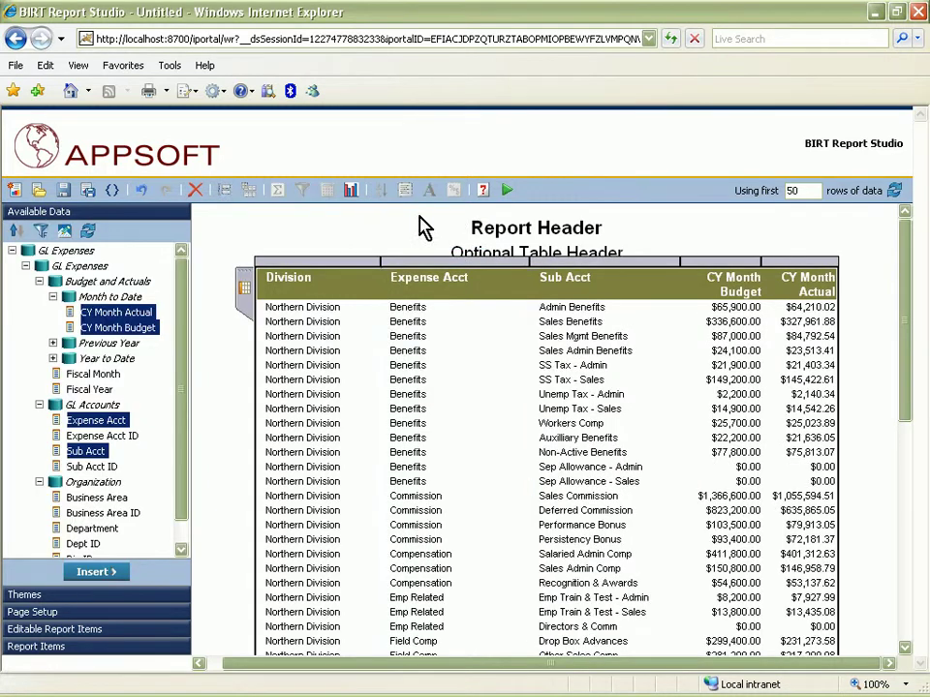
click(222, 192)
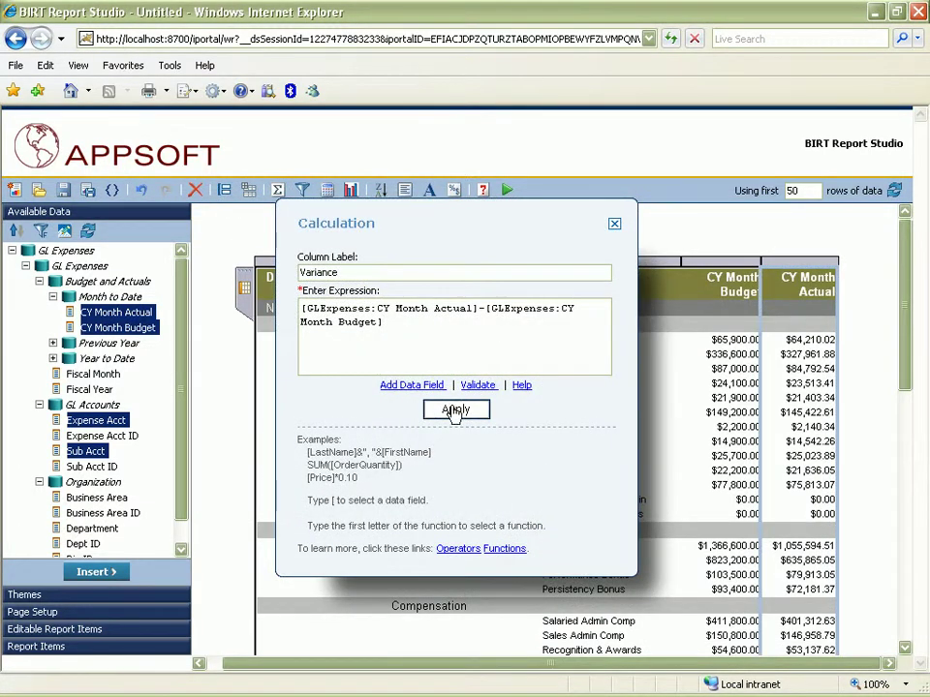
- Add a Variance column (actual minus budget) and CY Month Budget group sums; highlight variances above -500 red
click(454, 410)
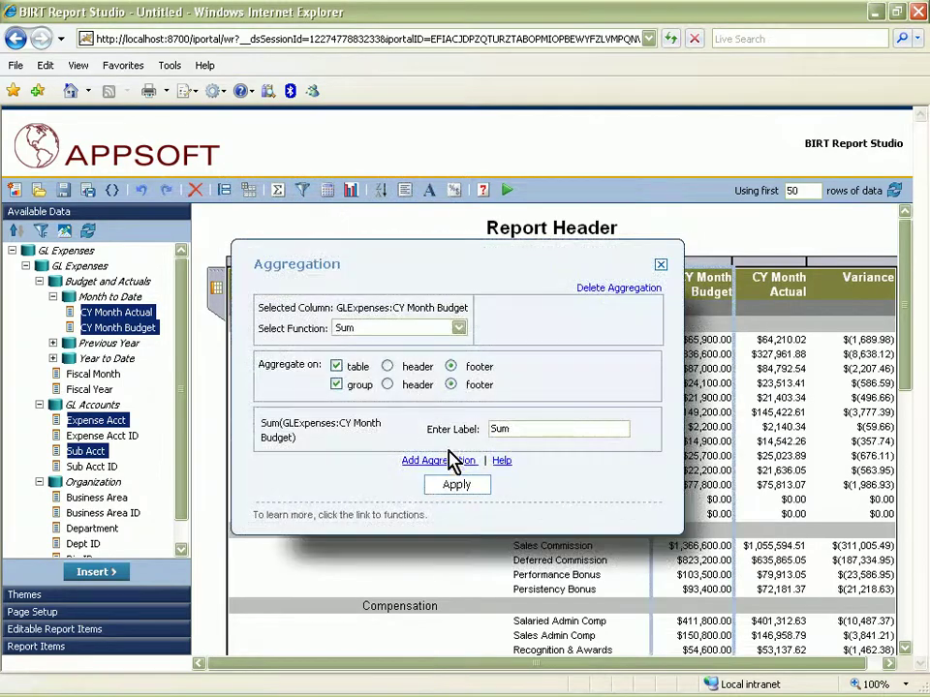
click(454, 485)
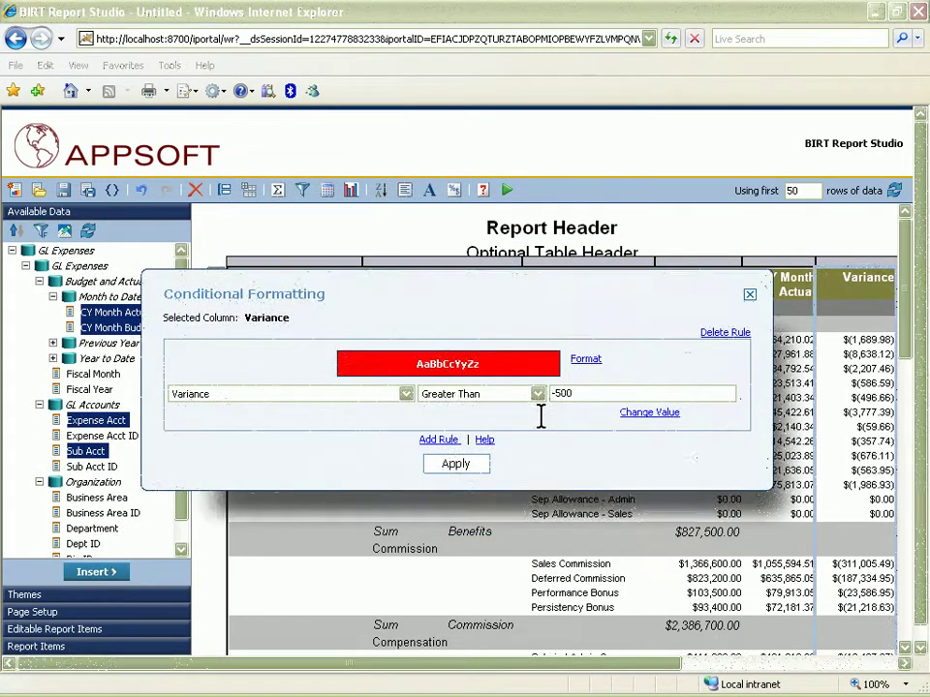
click(443, 468)
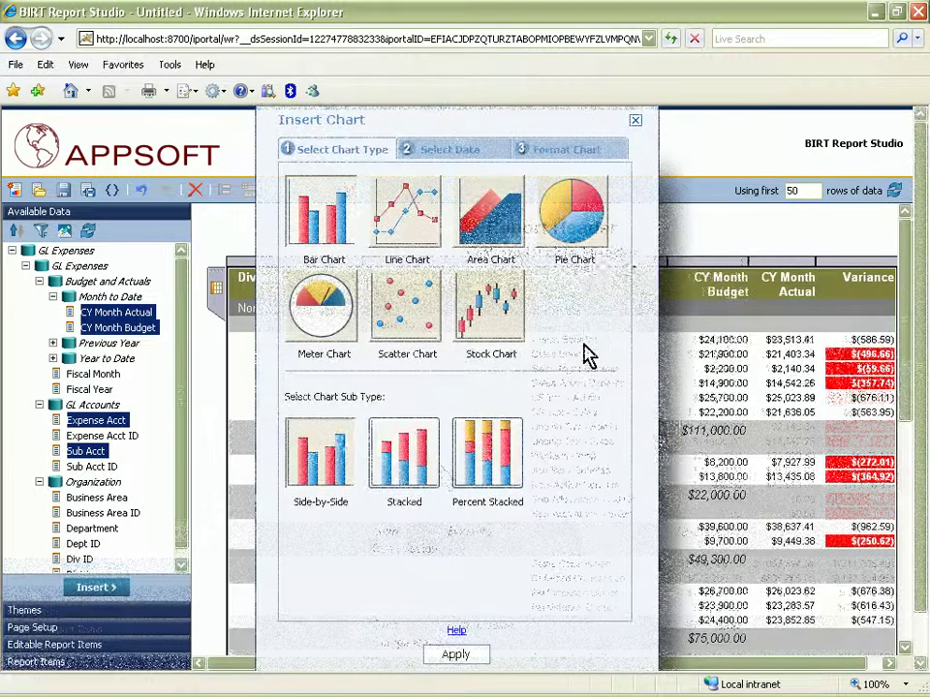
- Give the Actual vs Budget bar chart a 2D With Depth look and insert it above the table
click(549, 153)
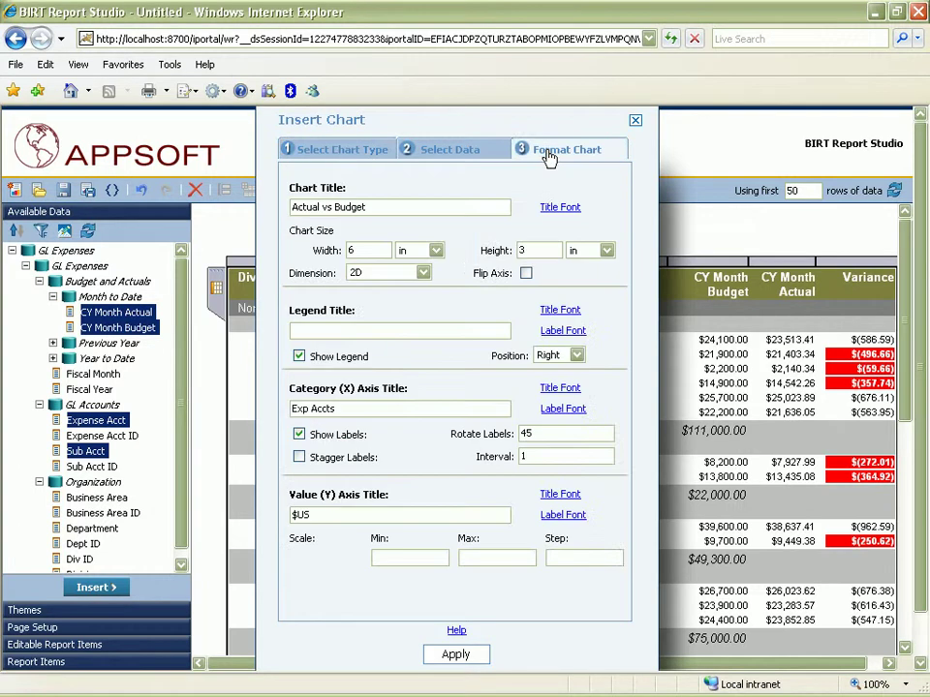
click(423, 273)
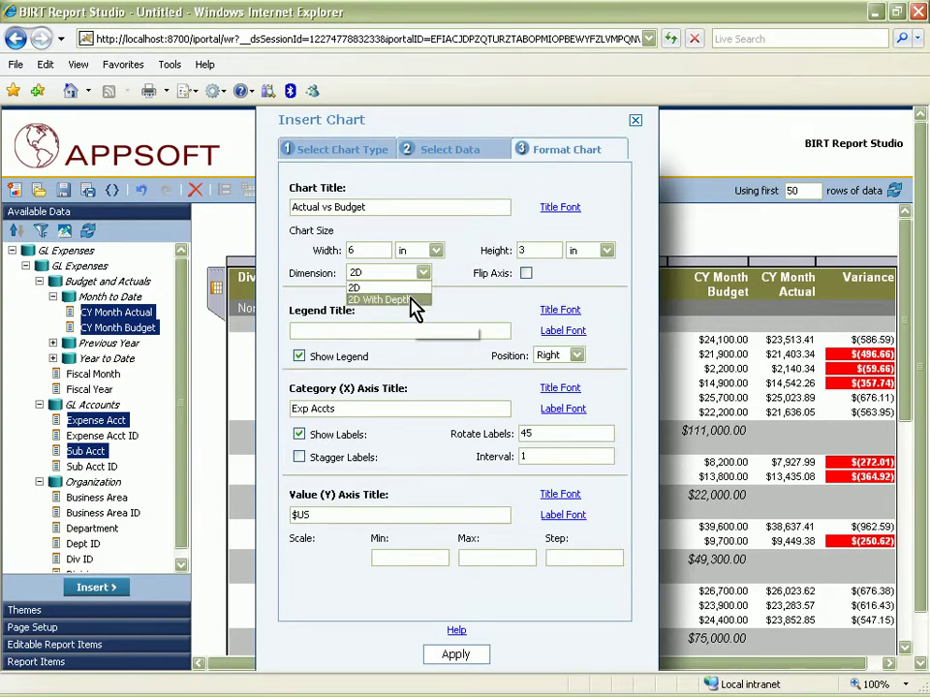
click(411, 302)
click(453, 656)
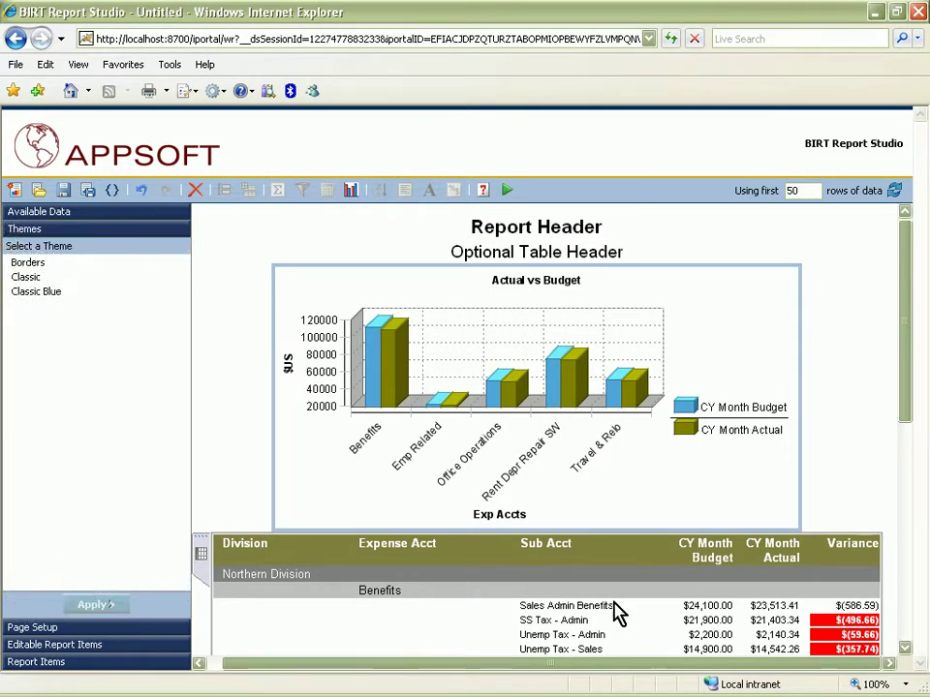
- Try the Borders theme, then apply Classic Blue with title 'Target vs Actual Summary', subtitle 'Performance Report'
click(28, 264)
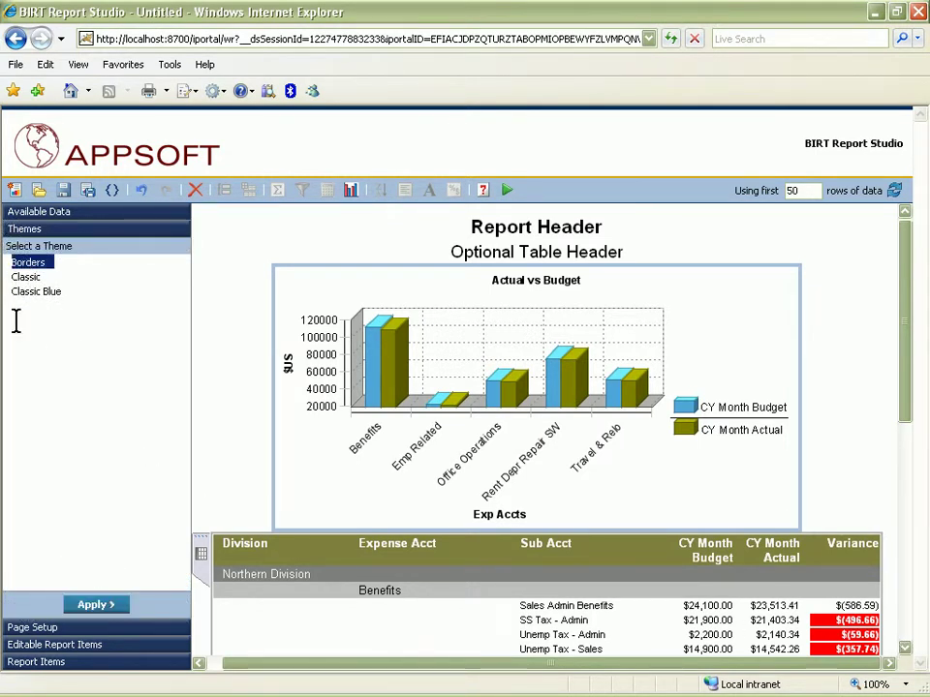
click(97, 605)
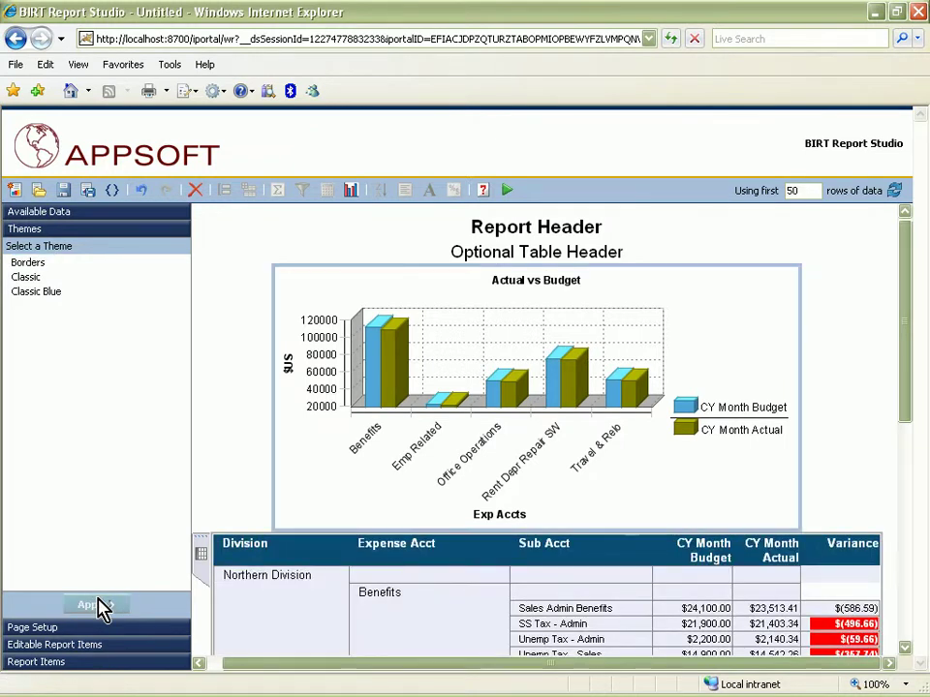
mouse_move(909, 407)
mouse_down()
mouse_move(910, 516)
mouse_move(912, 394)
mouse_up()
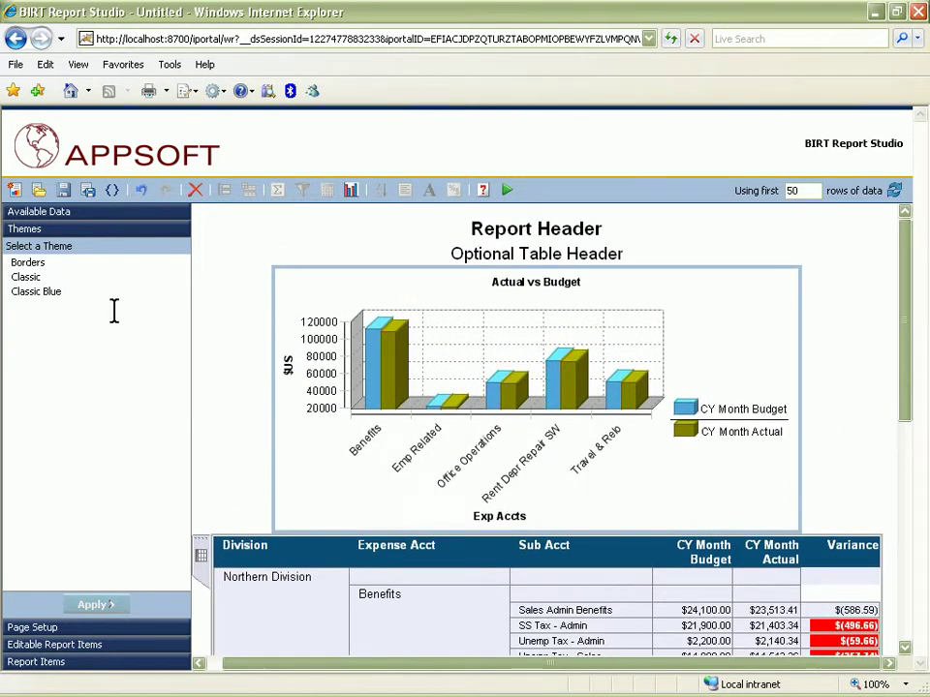
click(43, 292)
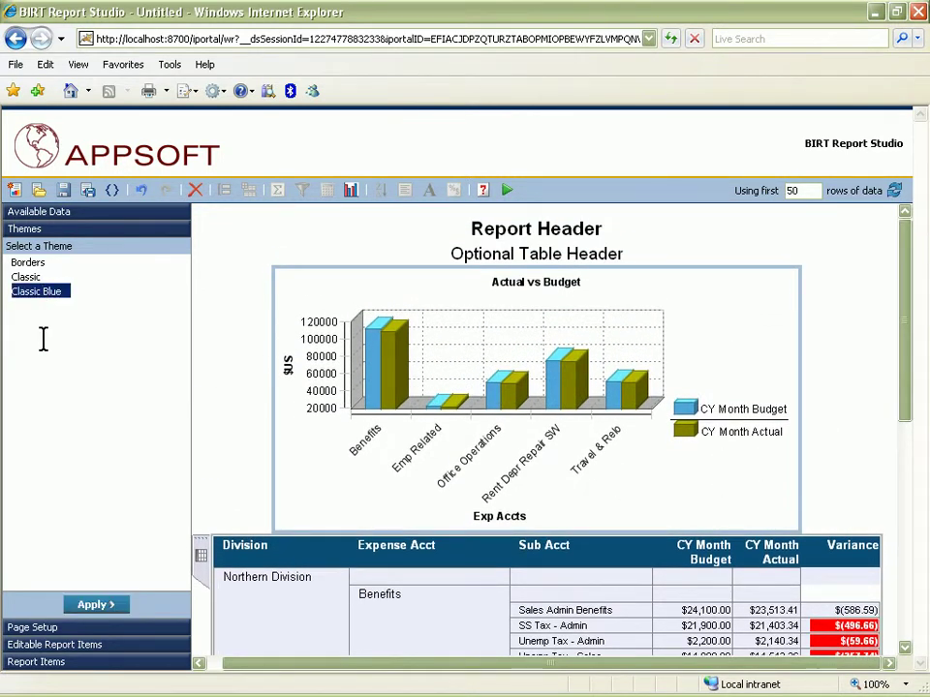
click(108, 609)
drag(906, 419, 925, 412)
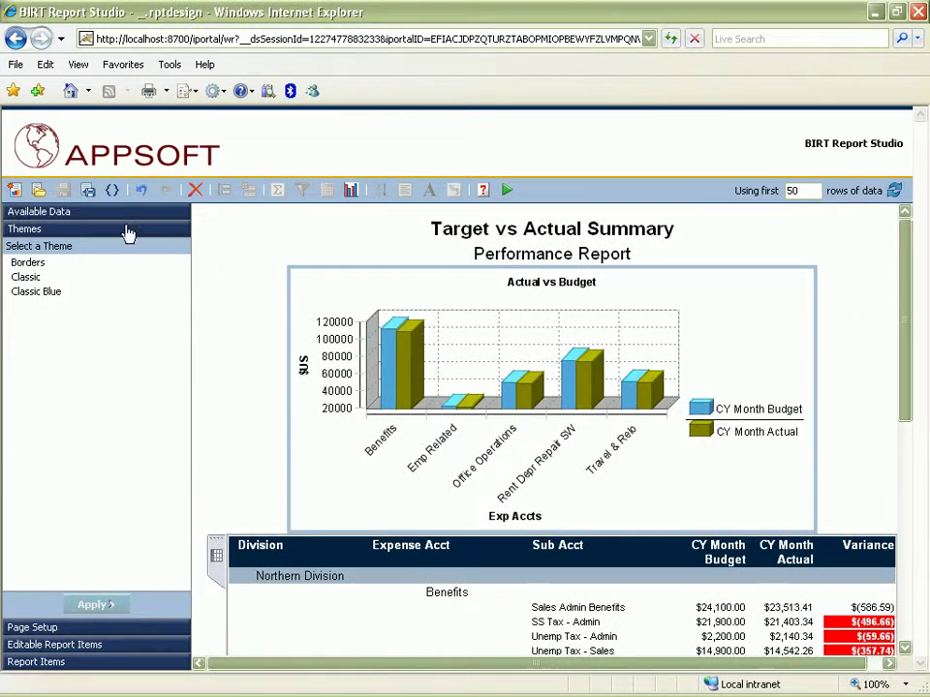
- Save the report design as 'MY NEW AD-HOC REPORT' in the AppSoft folder
click(87, 190)
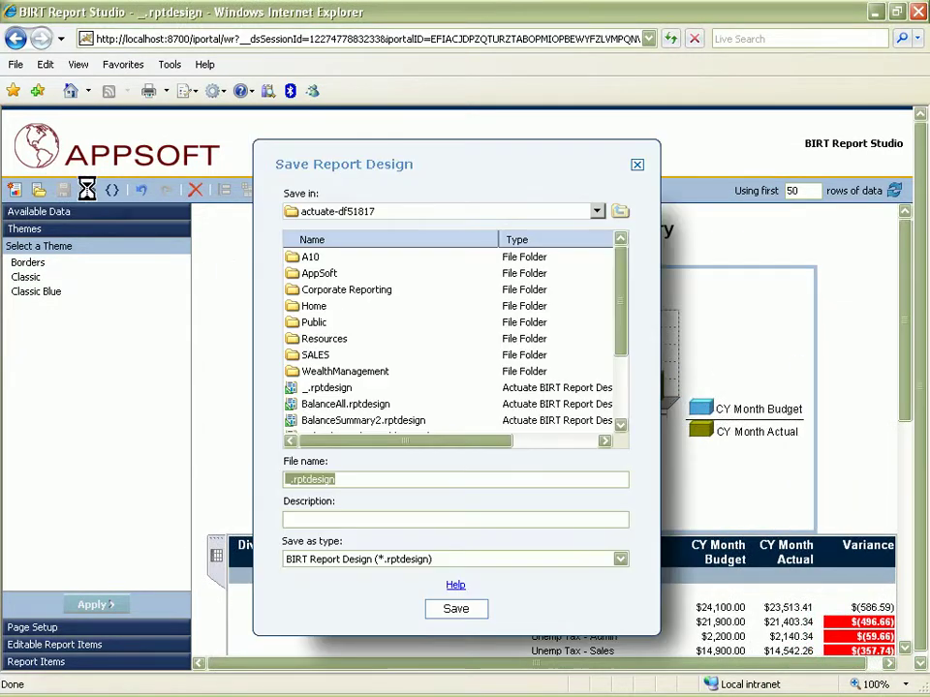
double_click(310, 274)
text(MY NEW AD-HOC REPORT)
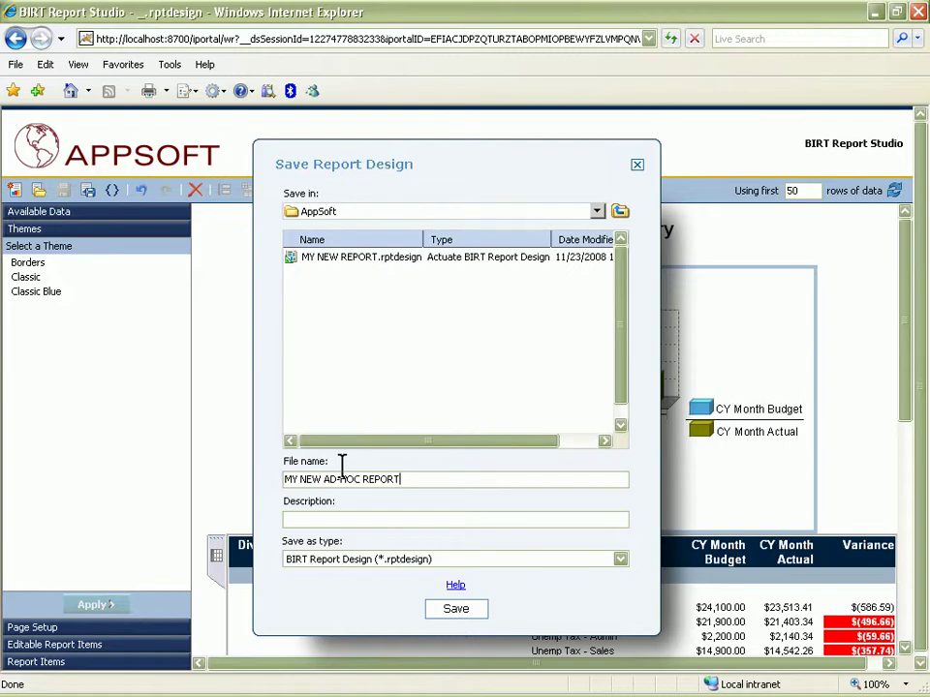
click(457, 608)
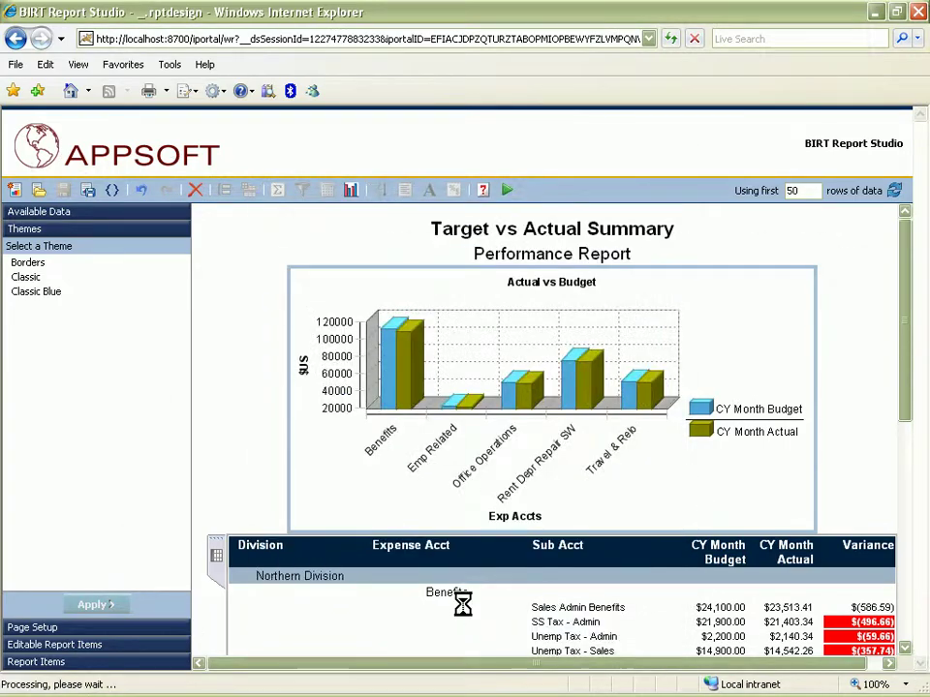